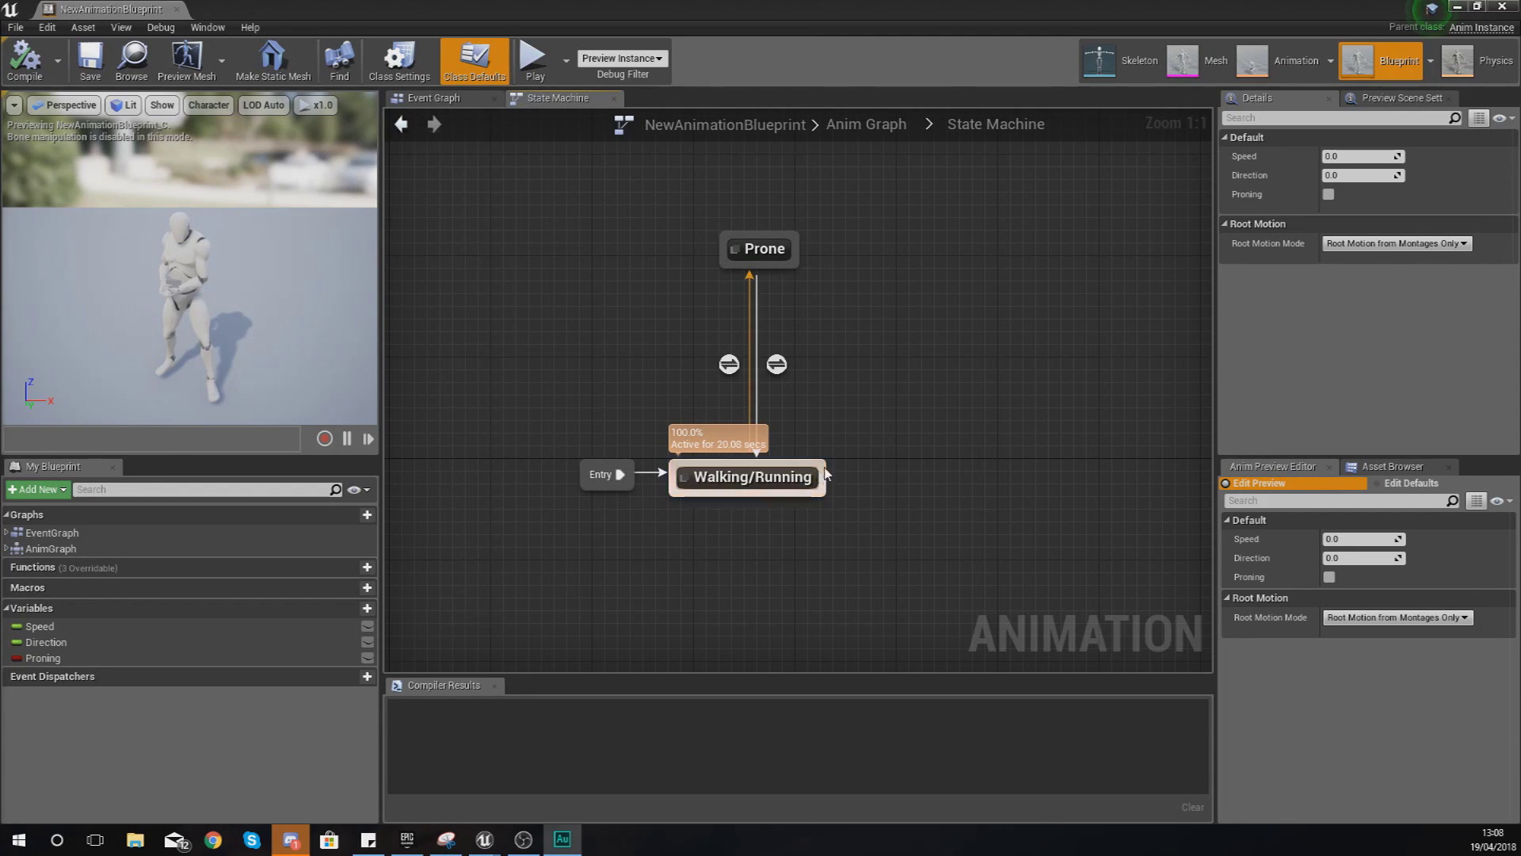
# Drag a transition out of Walking/Running into a new state named Reloading, aligned beside it.
pyautogui.moveTo(837, 468); pyautogui.dragTo(734, 450, button='right')
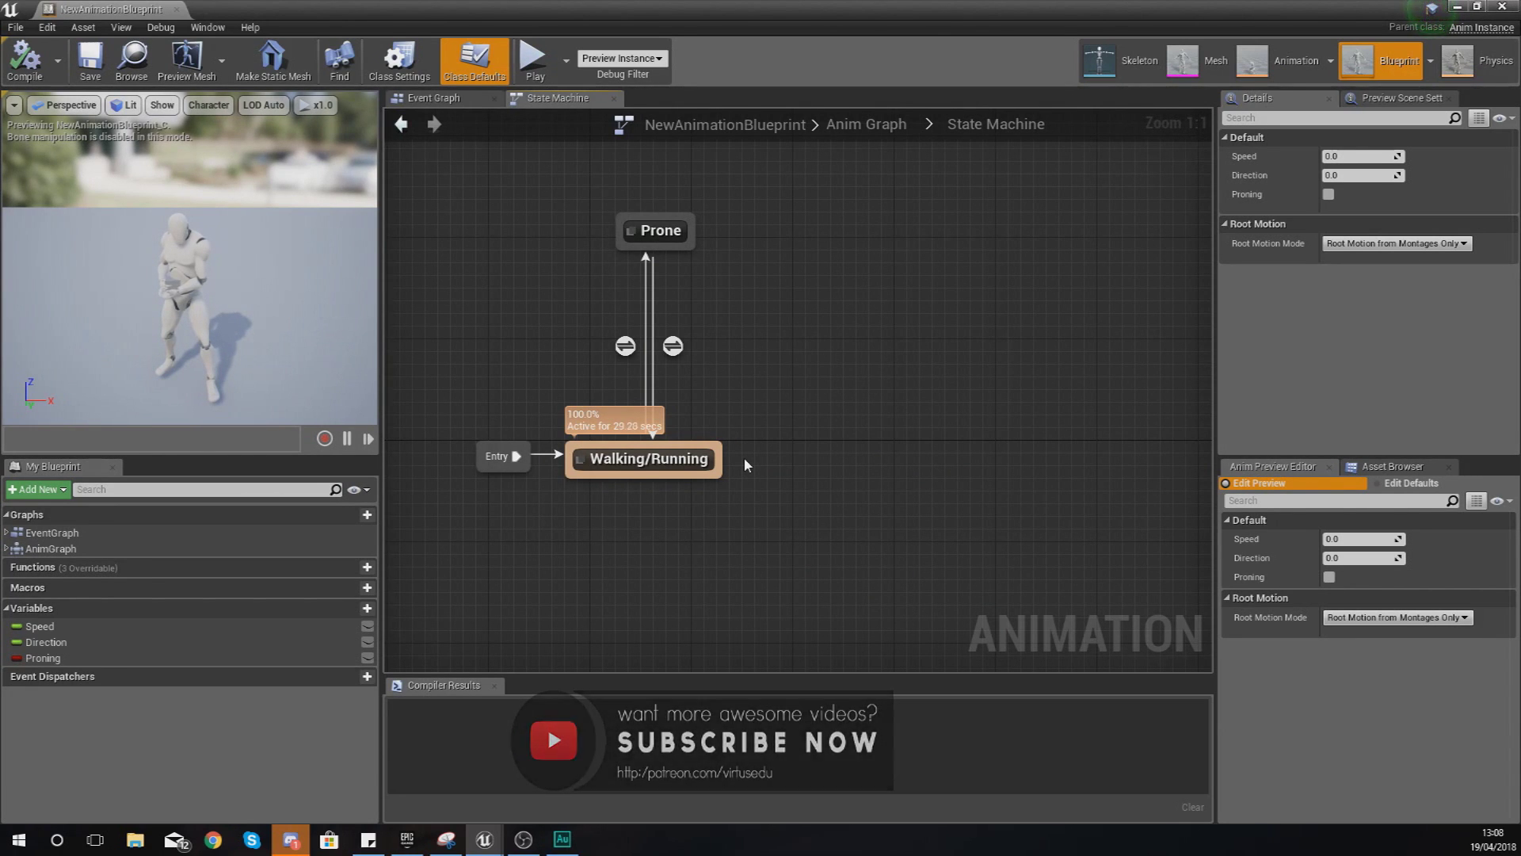
pyautogui.moveTo(744, 458); pyautogui.dragTo(776, 445, button='right')
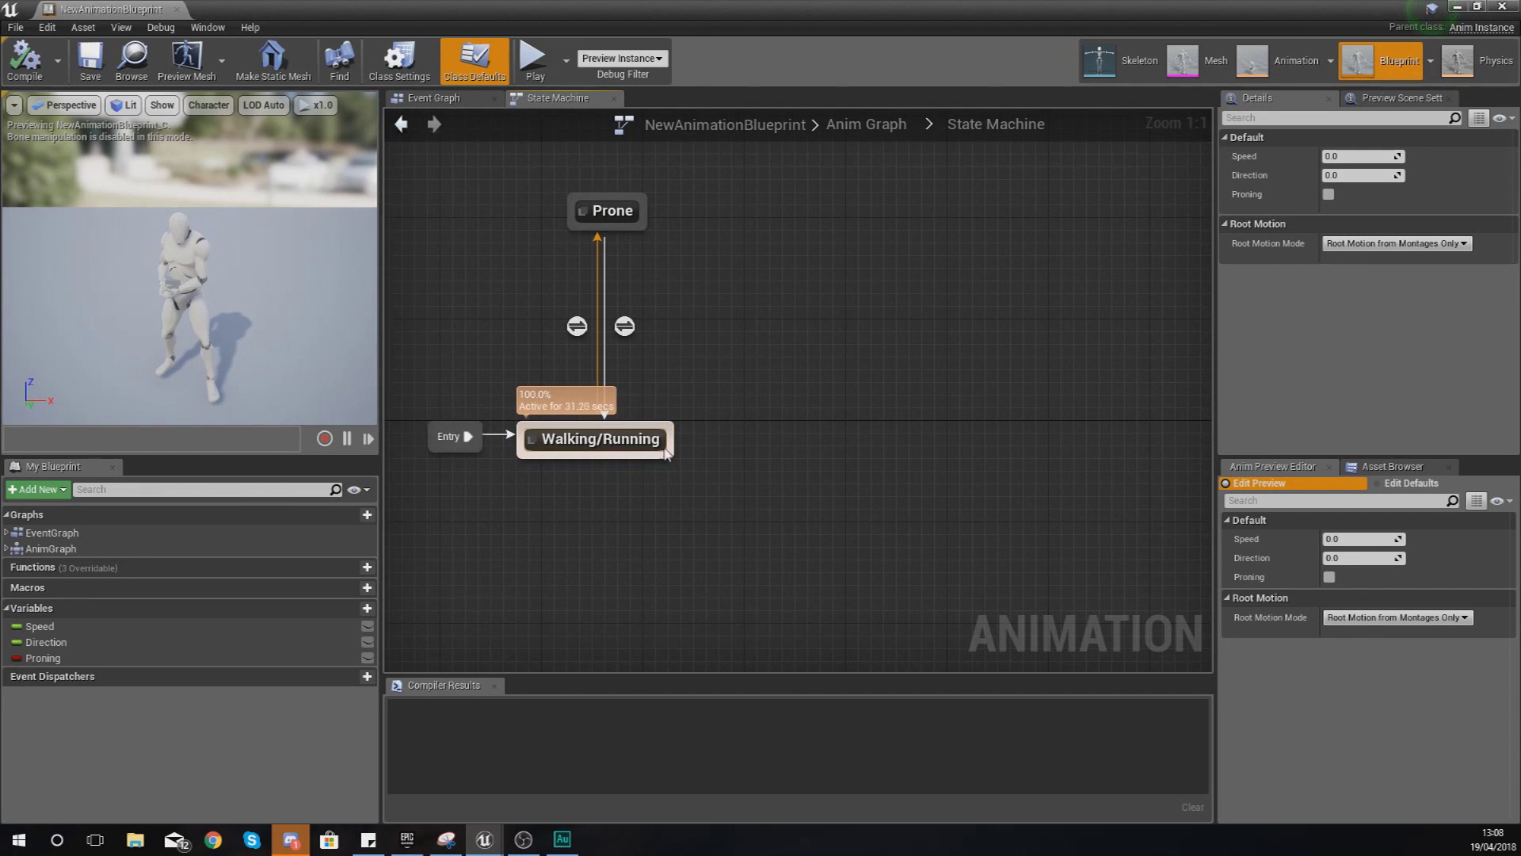
pyautogui.moveTo(670, 442); pyautogui.dragTo(860, 443)
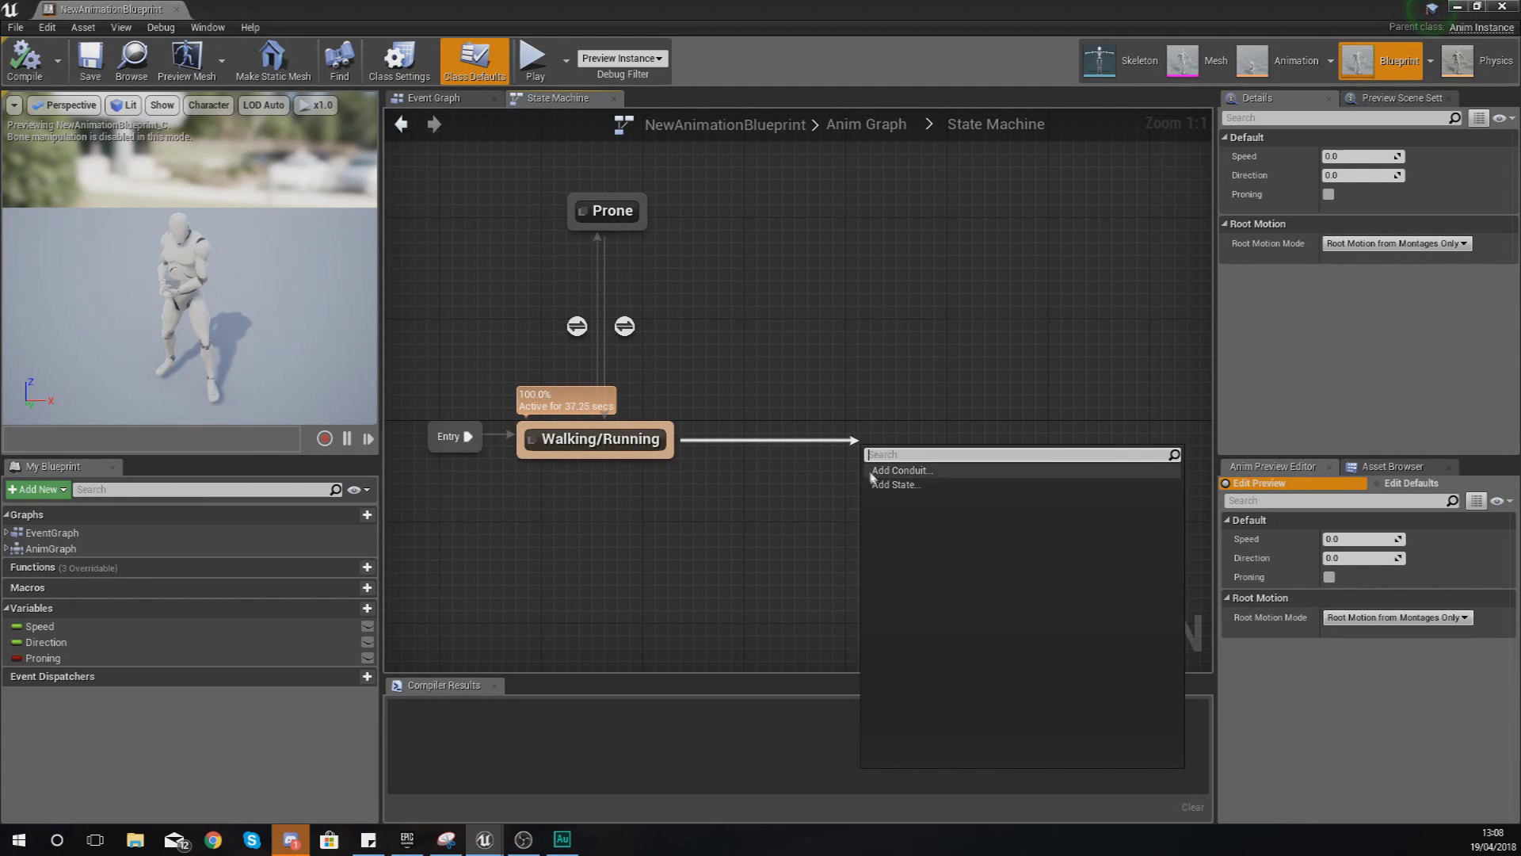
pyautogui.click(880, 479)
pyautogui.write('Reload')
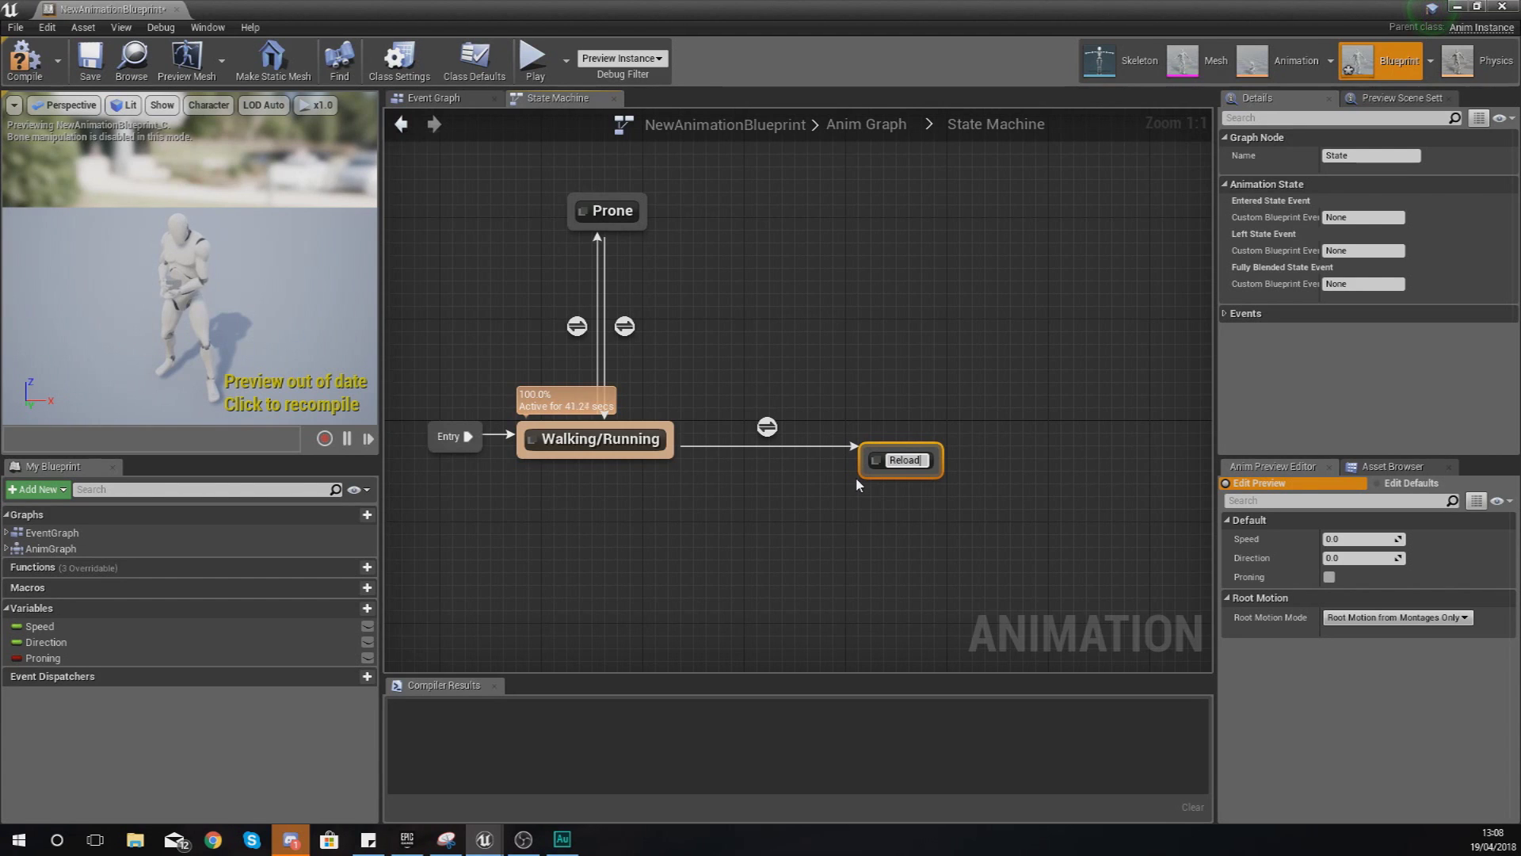
pyautogui.write('ing')
pyautogui.press('Return')
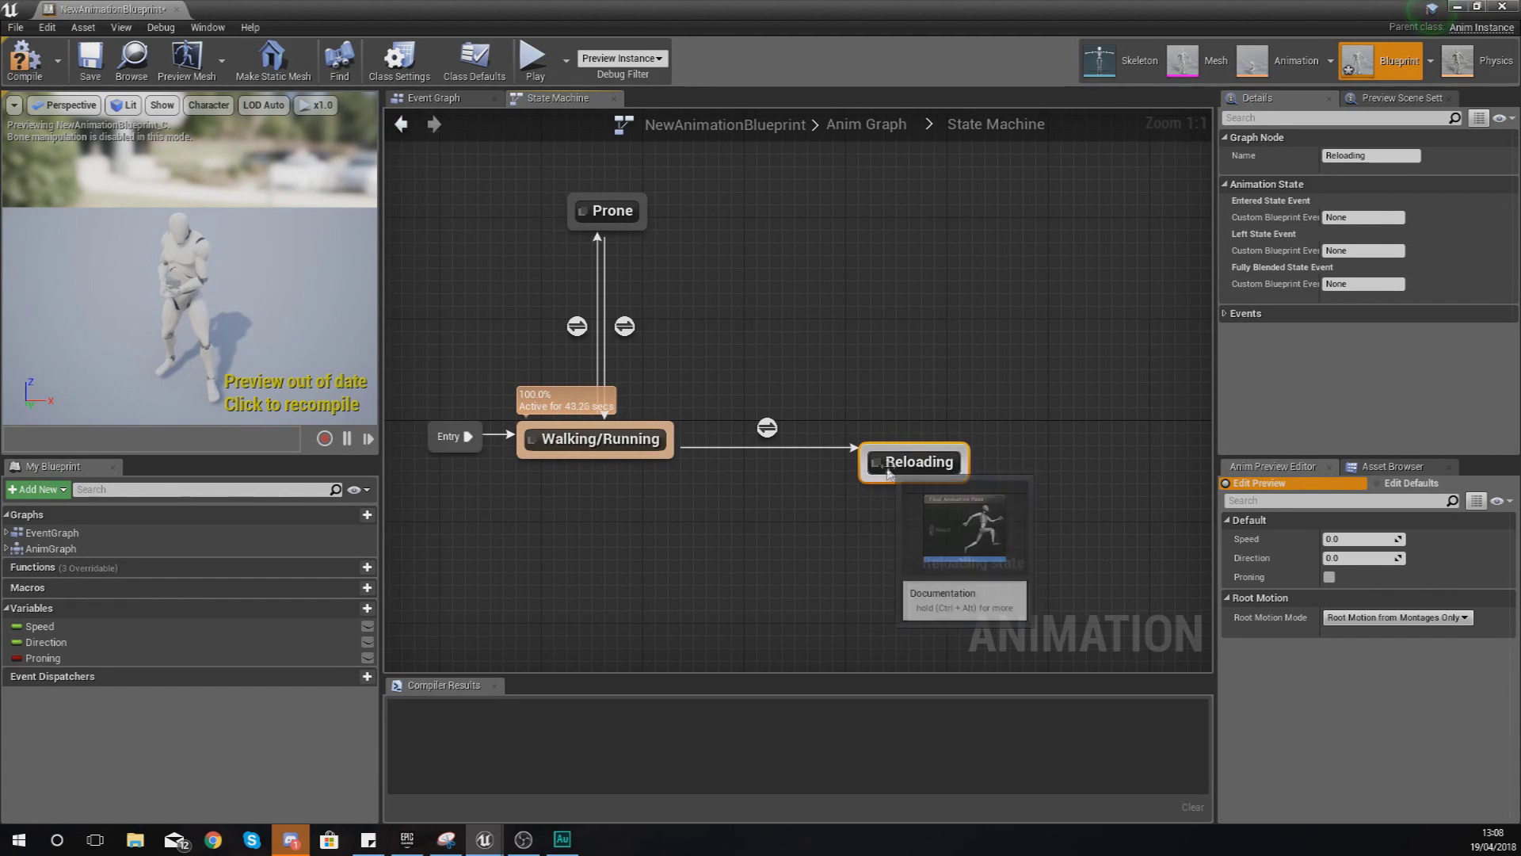
pyautogui.moveTo(891, 459)
pyautogui.mouseDown()
pyautogui.moveTo(899, 420)
pyautogui.moveTo(892, 450)
pyautogui.moveTo(879, 440)
pyautogui.mouseUp()
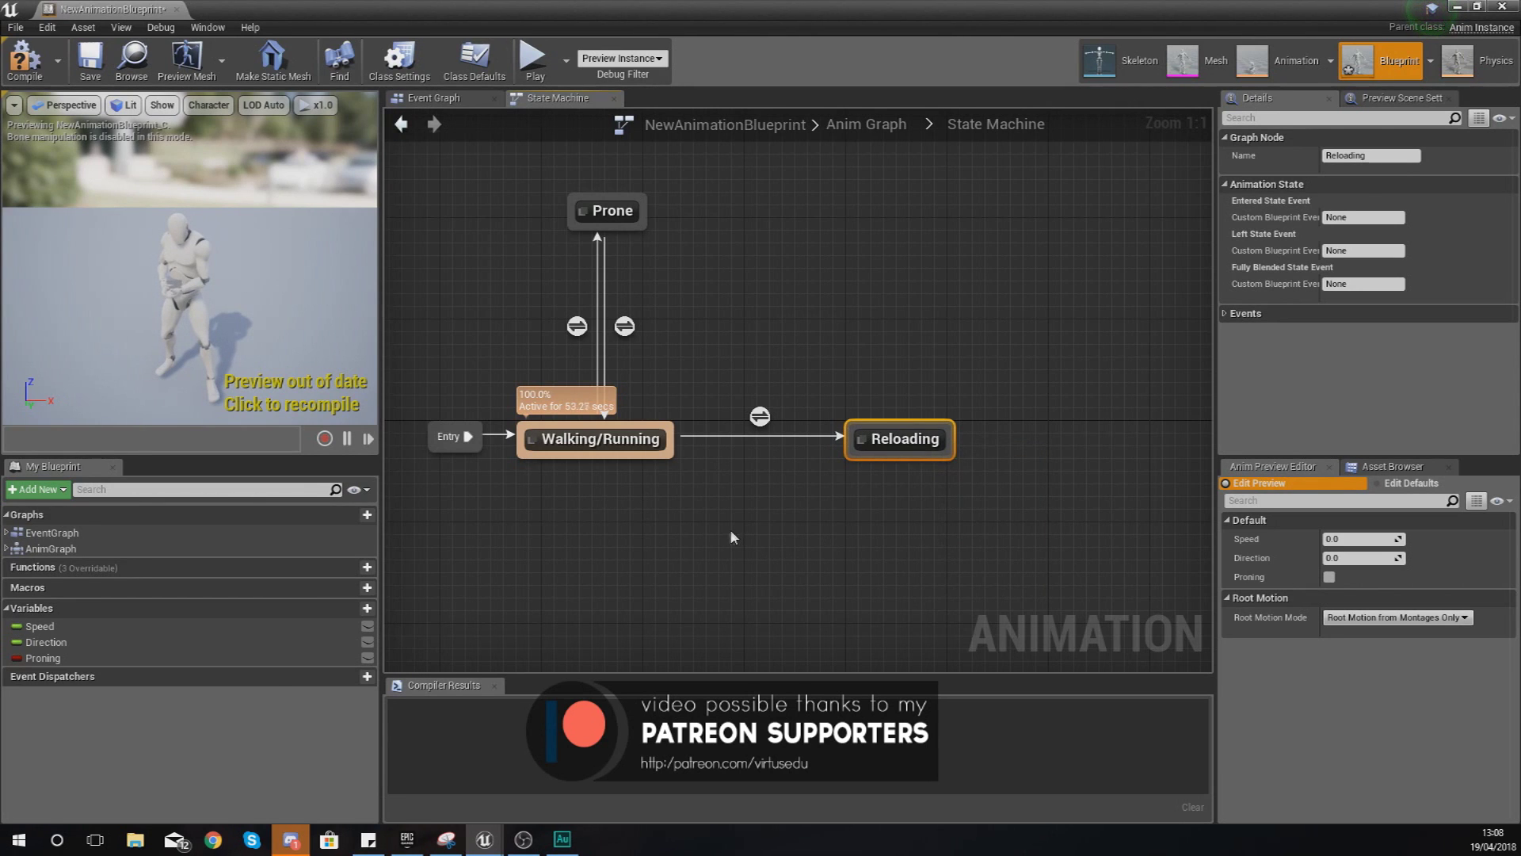
# Create a Boolean variable named Reload and wire it into the Reloading transition's Can Enter Transition.
pyautogui.click(364, 610)
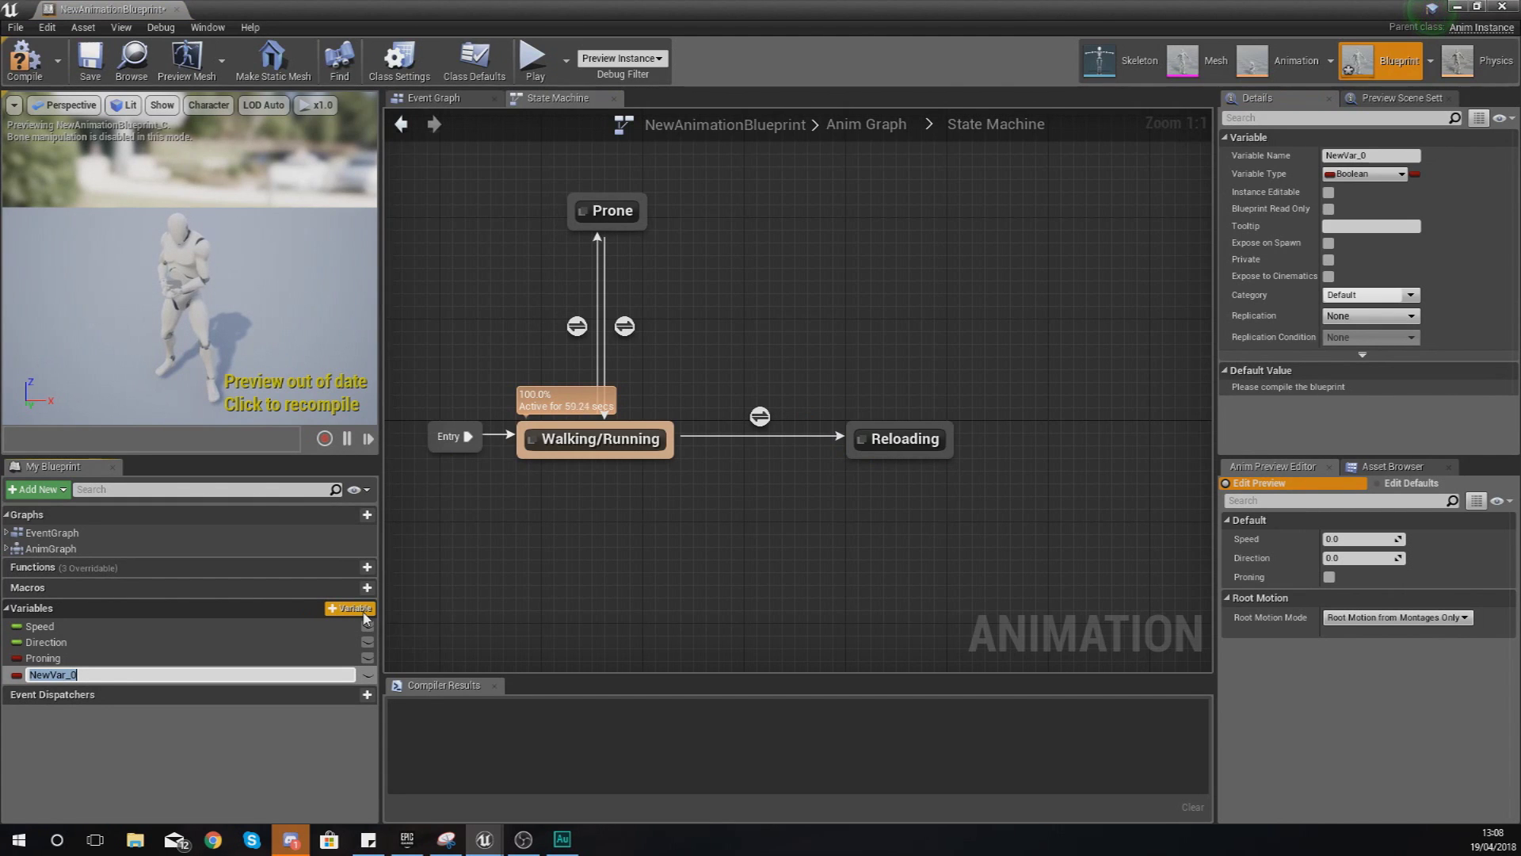
pyautogui.write('Re')
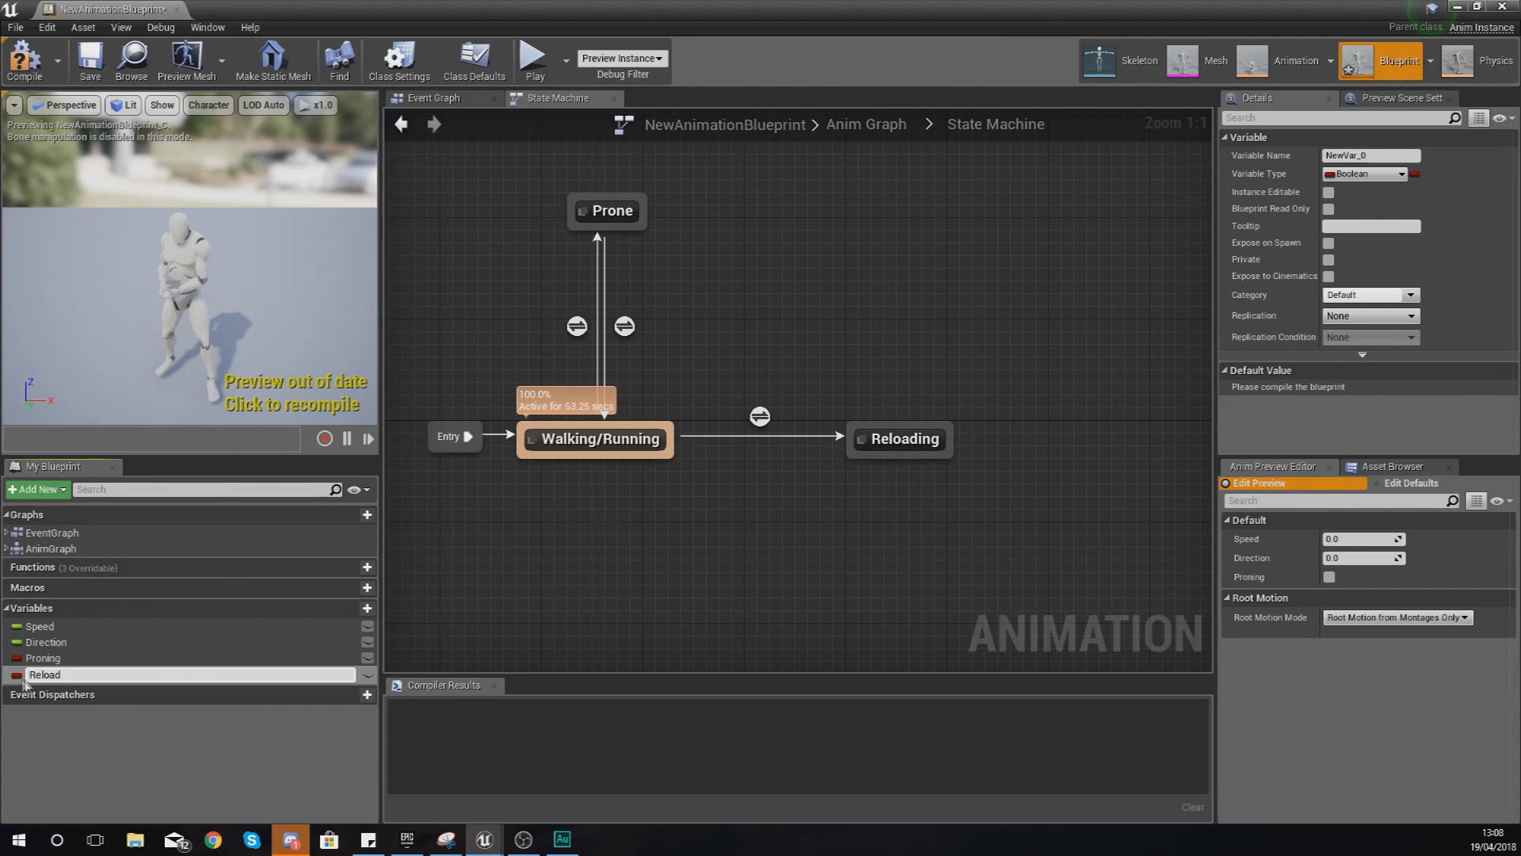
pyautogui.write('load')
pyautogui.press('Return')
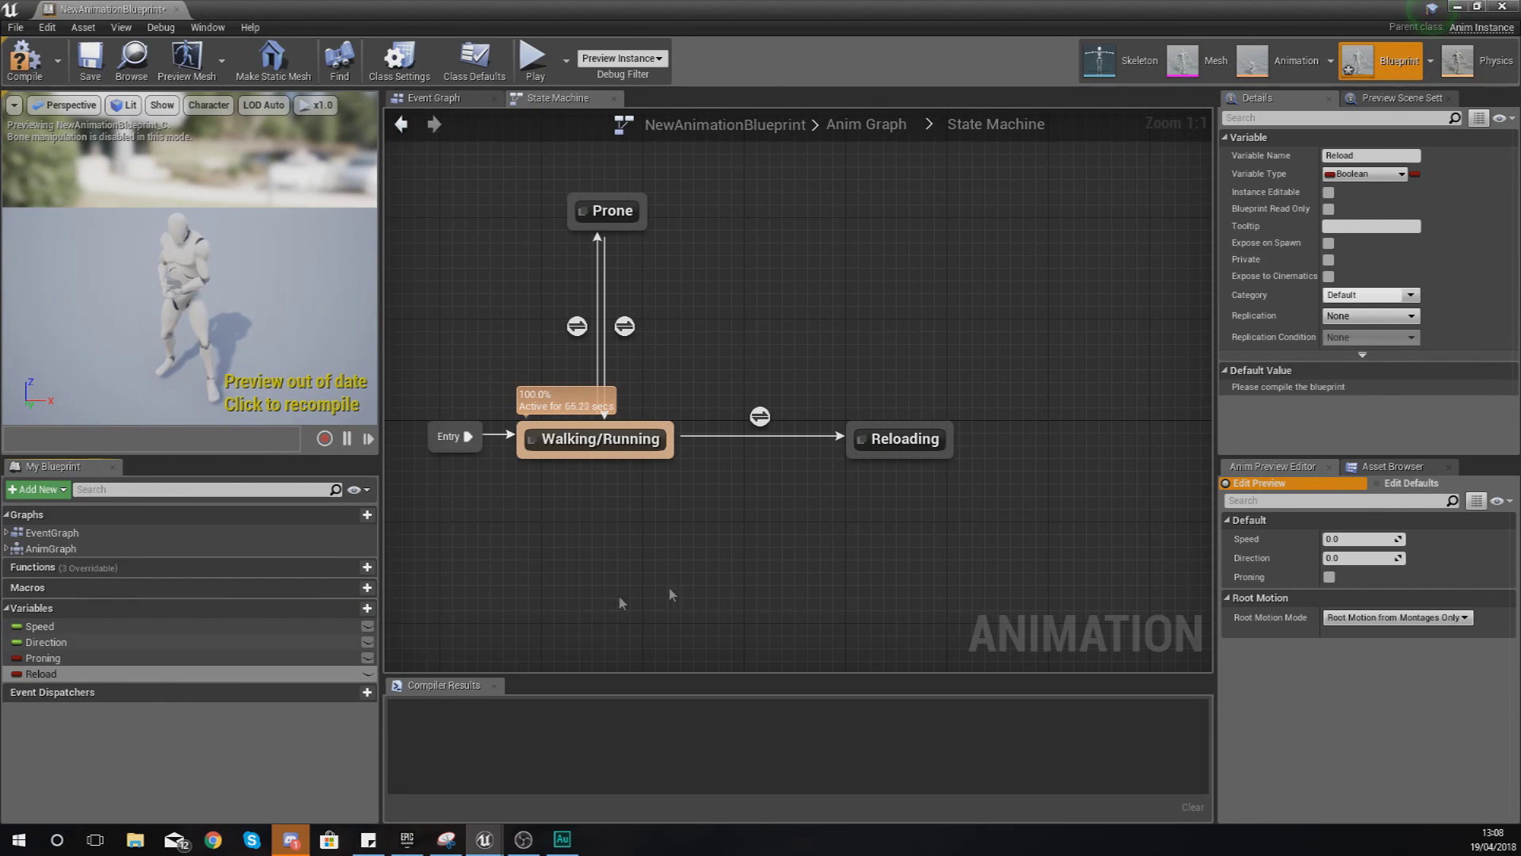
pyautogui.doubleClick(761, 417)
pyautogui.moveTo(41, 673); pyautogui.dragTo(820, 430)
# In the Reloading graph, connect a Layered blend per bone node into Final Animation Pose.
pyautogui.click(872, 125)
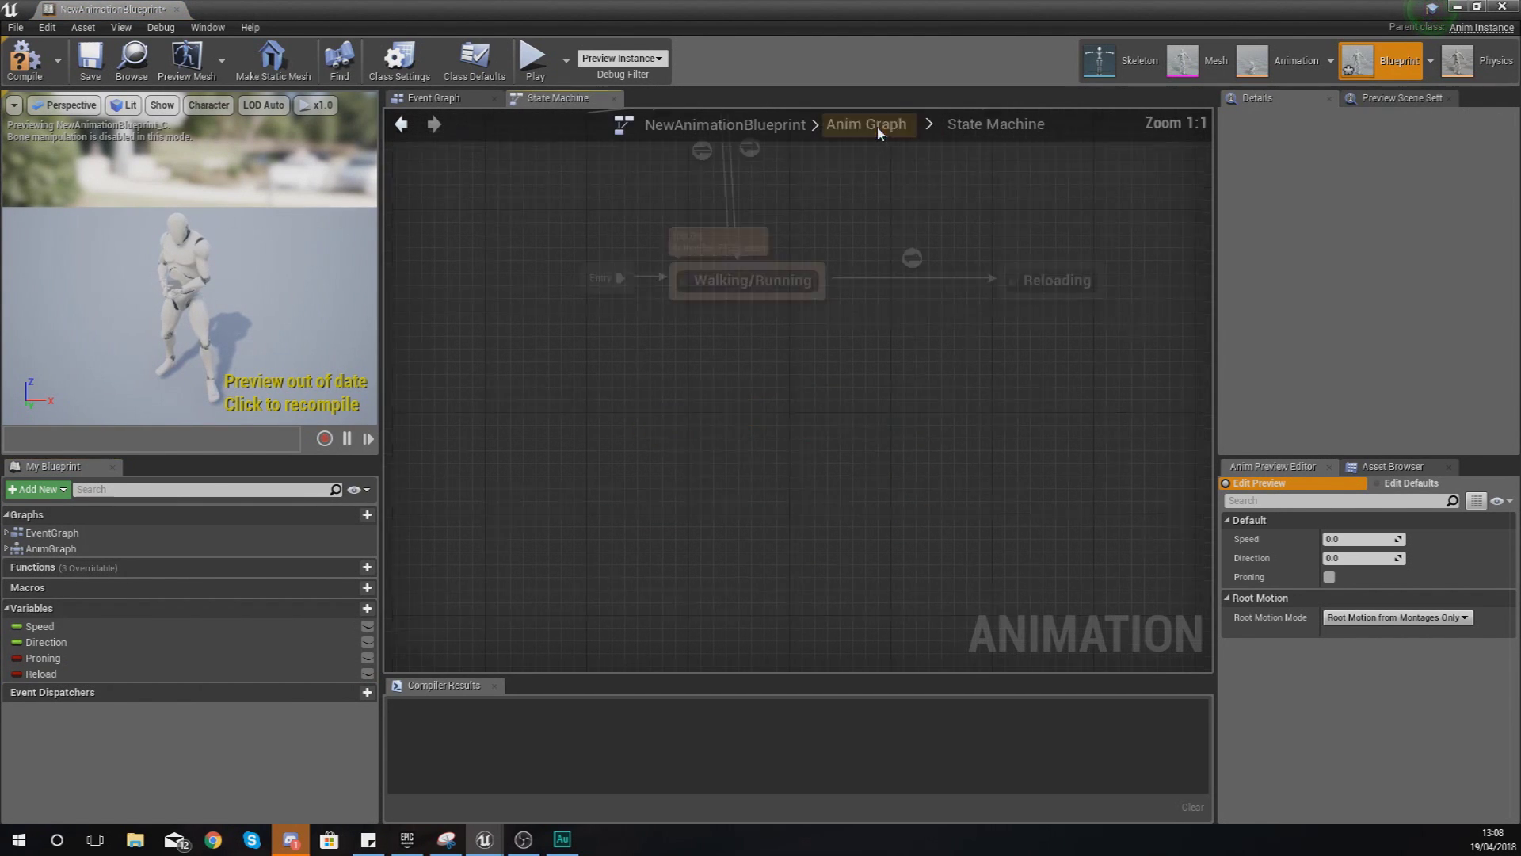
pyautogui.doubleClick(1076, 524)
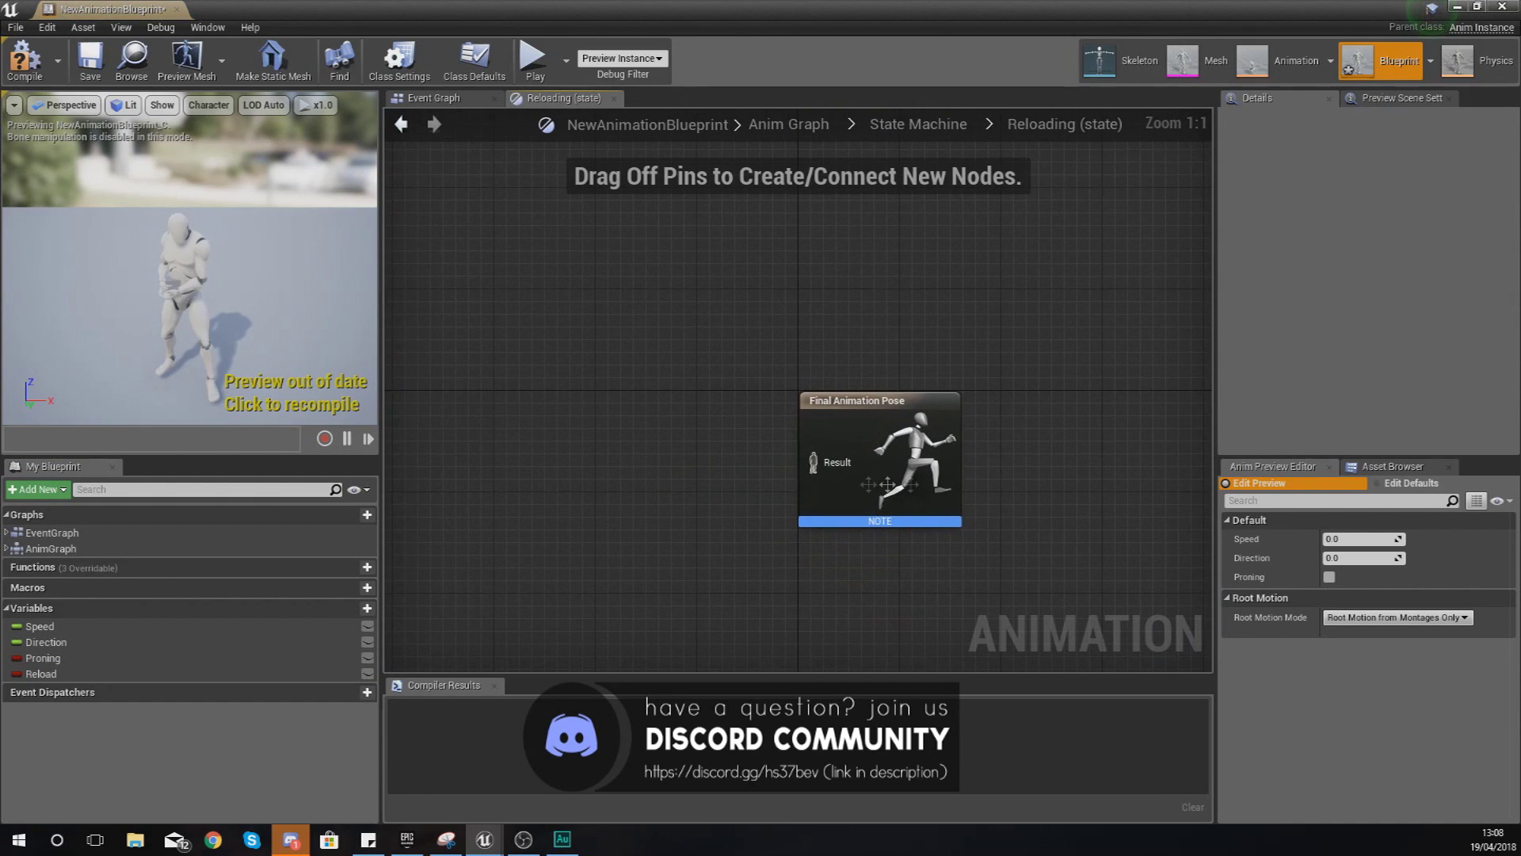
pyautogui.moveTo(700, 504); pyautogui.dragTo(825, 479, button='right')
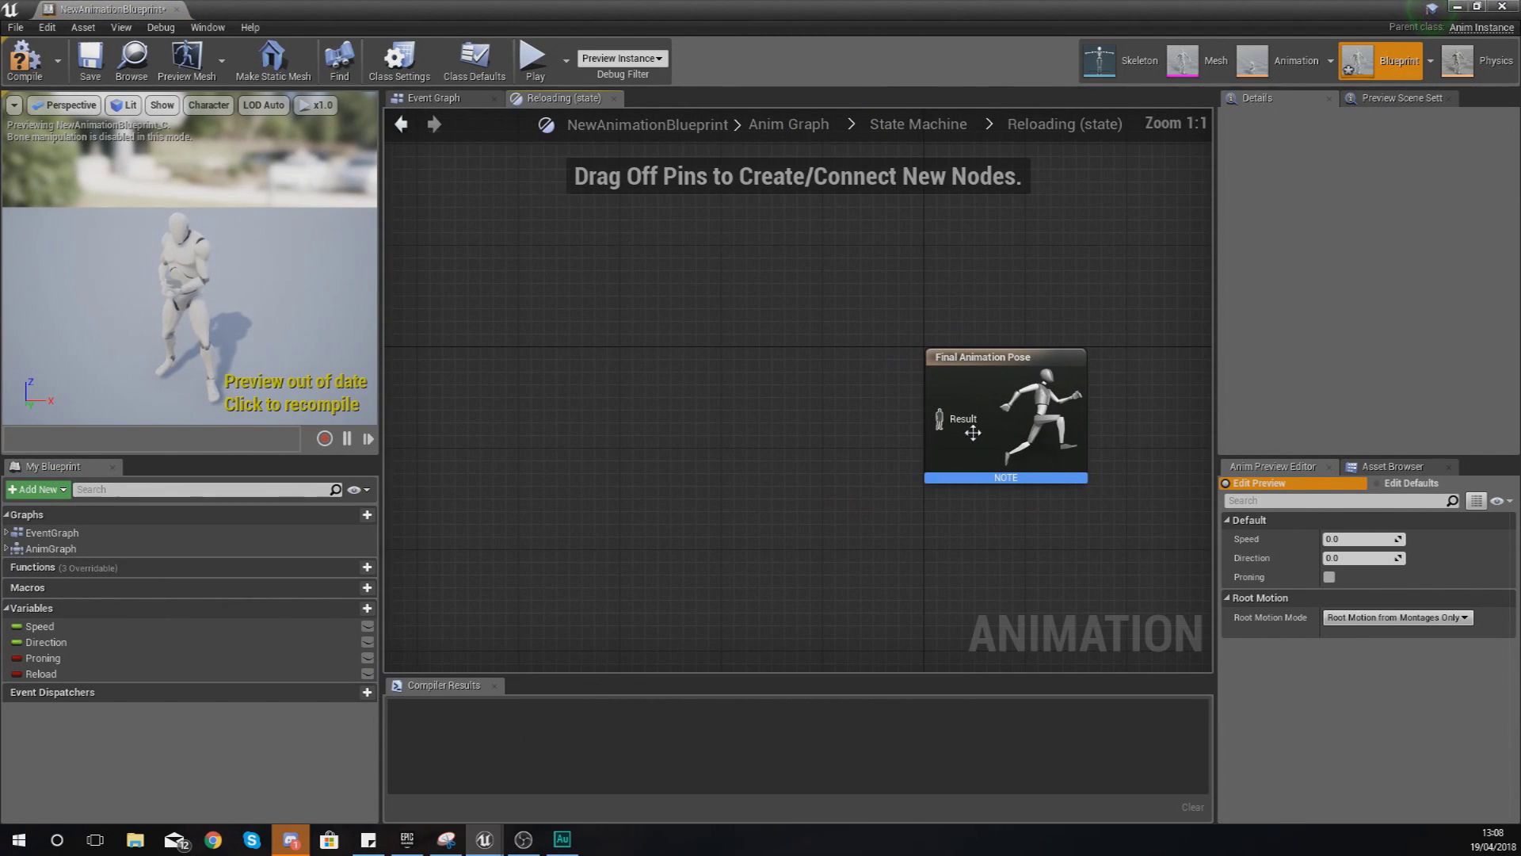
pyautogui.moveTo(961, 428); pyautogui.dragTo(773, 398)
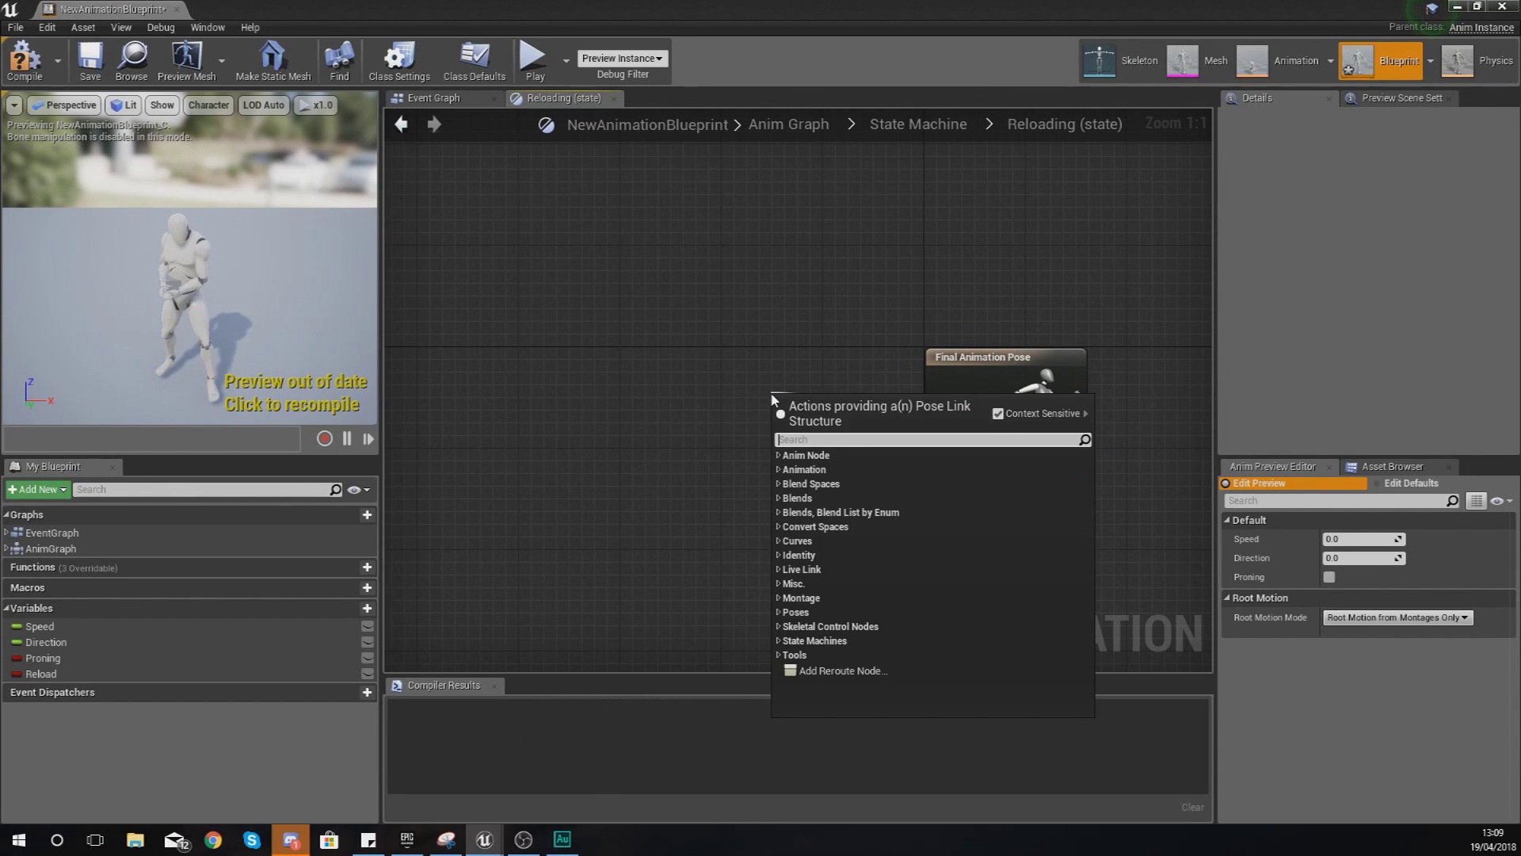
pyautogui.write('layered ble')
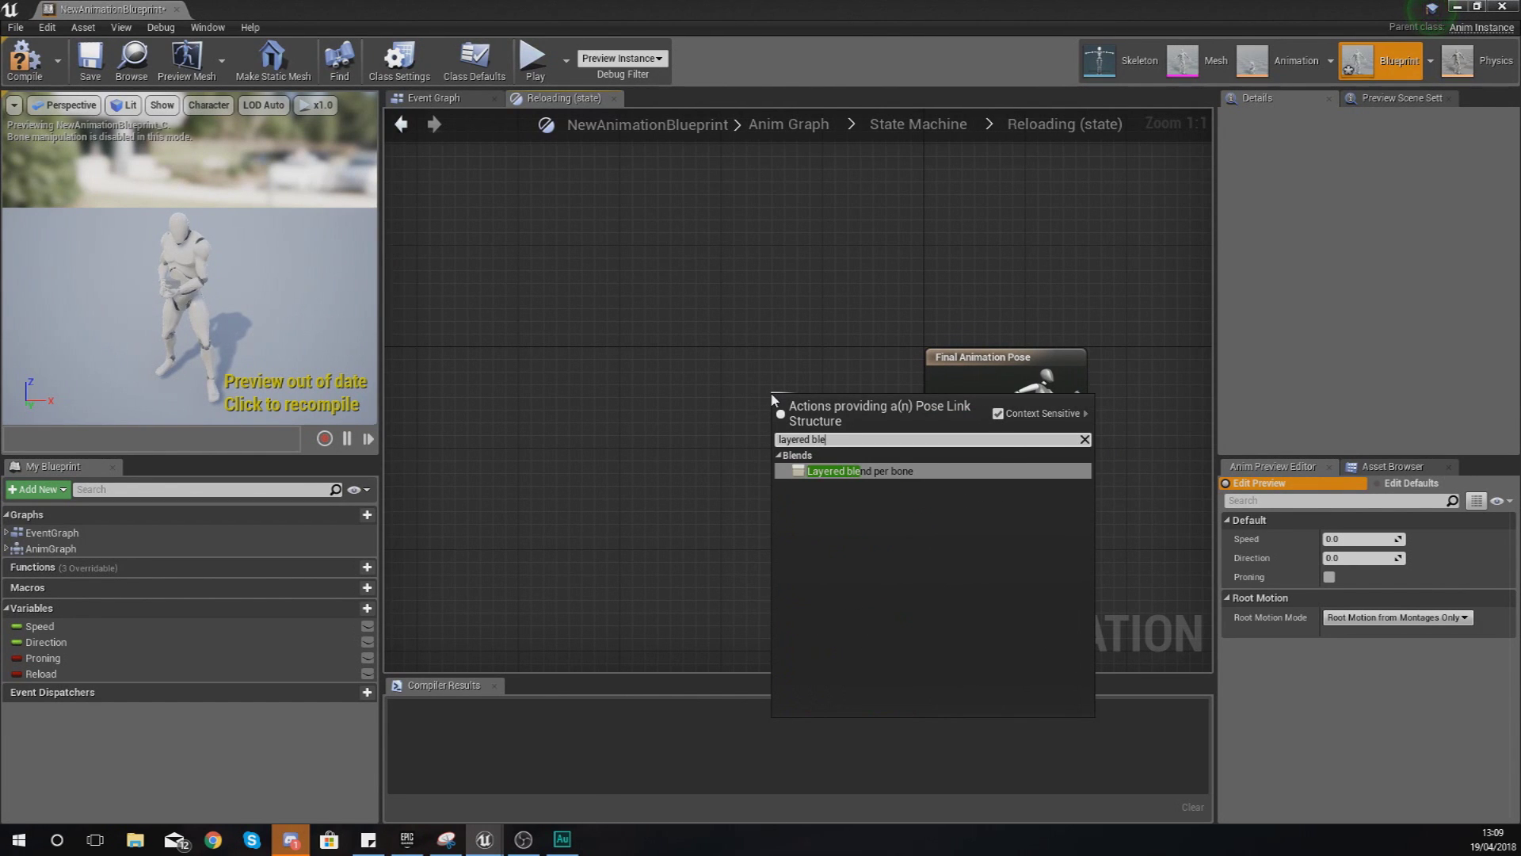
pyautogui.press('Return')
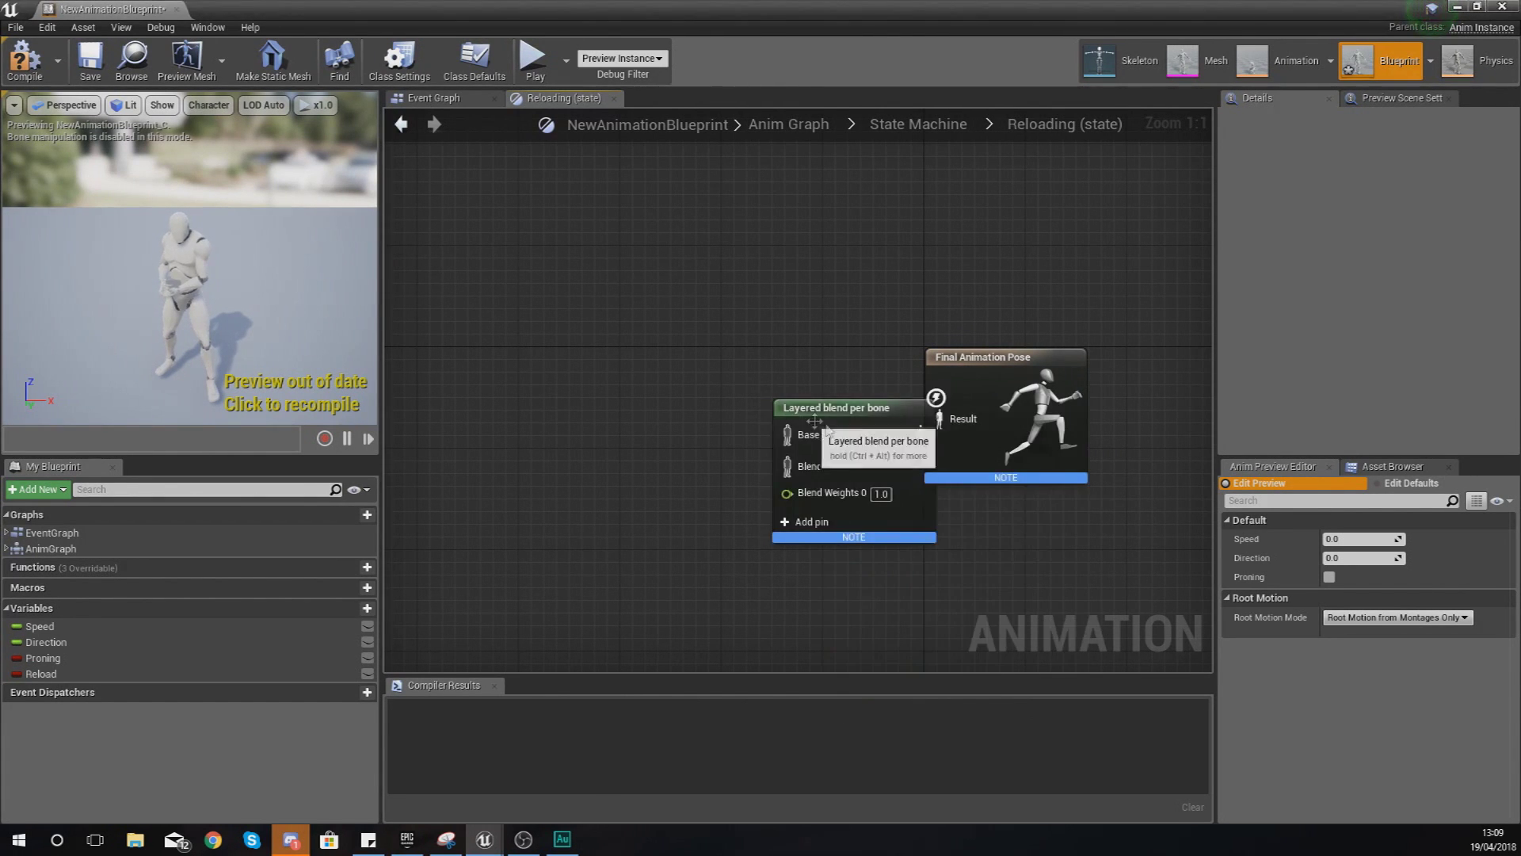
pyautogui.moveTo(846, 379); pyautogui.dragTo(730, 379)
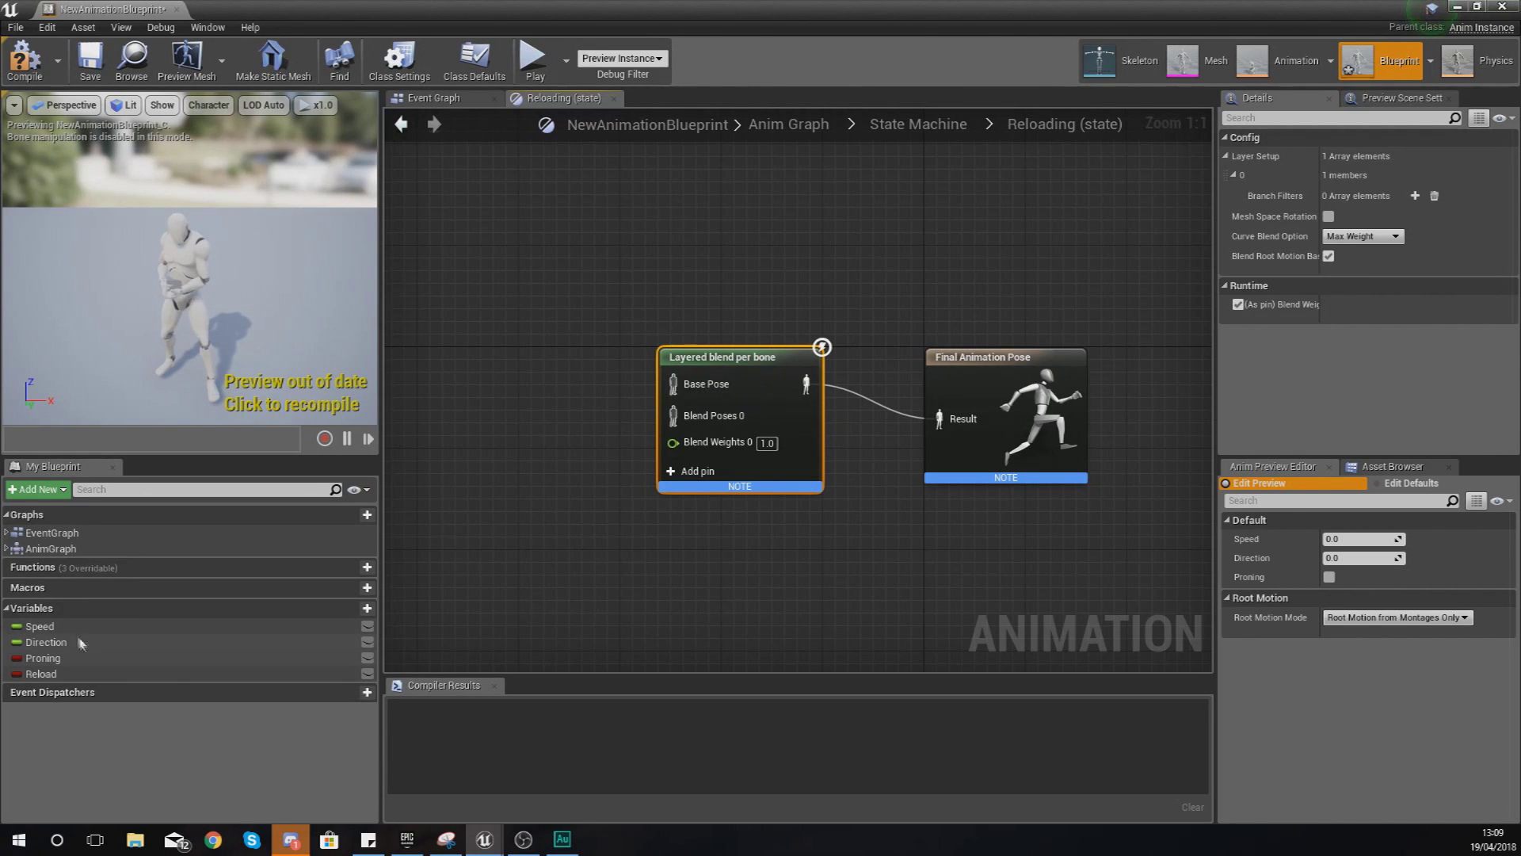
# Place the TestBS blend space from the Asset Browser and connect it to Base Pose.
pyautogui.click(1385, 466)
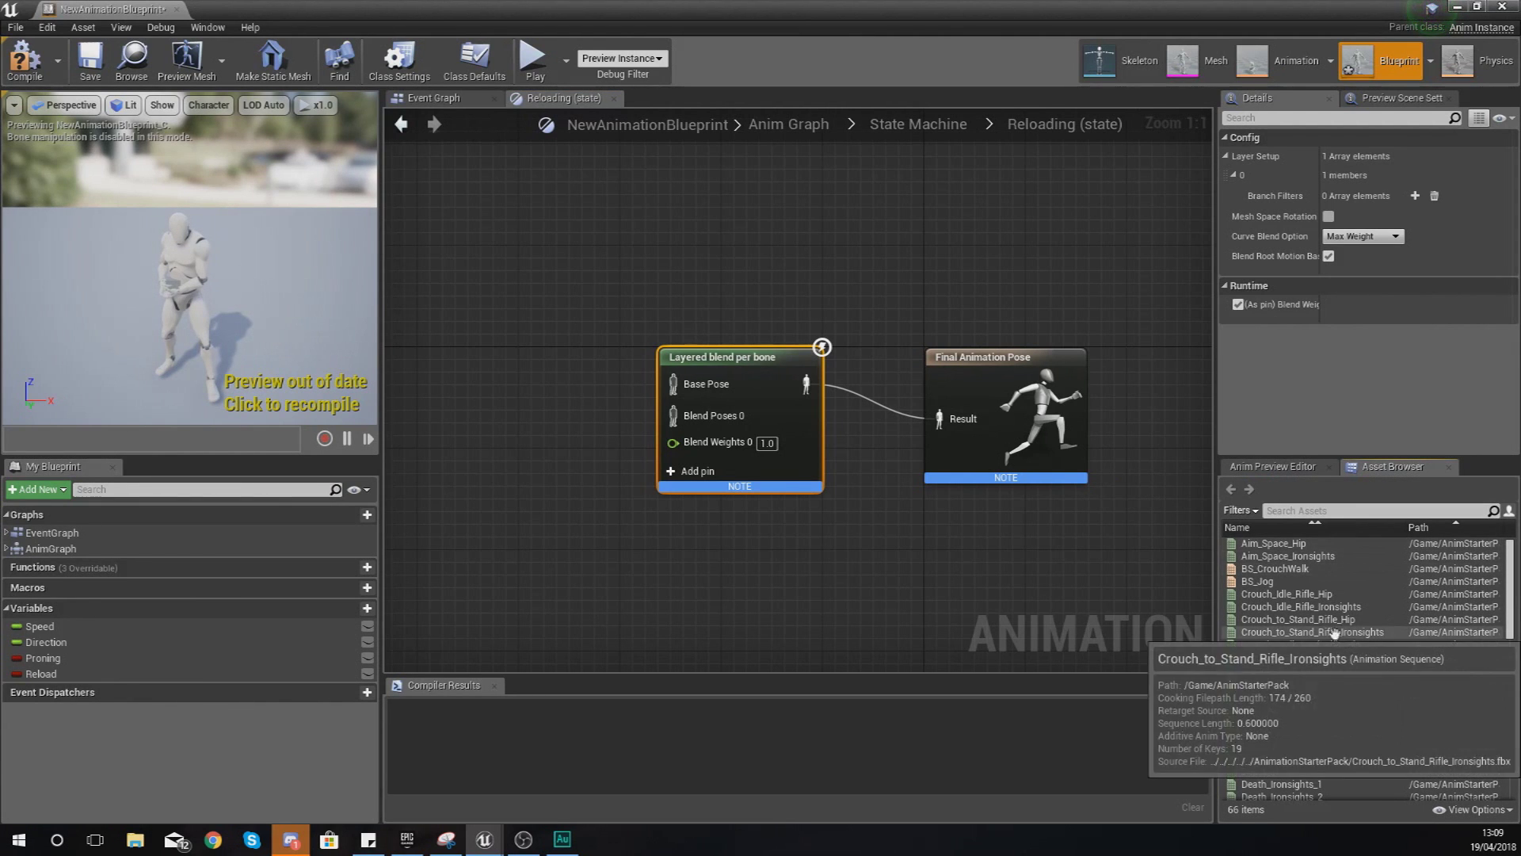
pyautogui.scroll(-10, 1339, 657)
pyautogui.scroll(-3, 1338, 658)
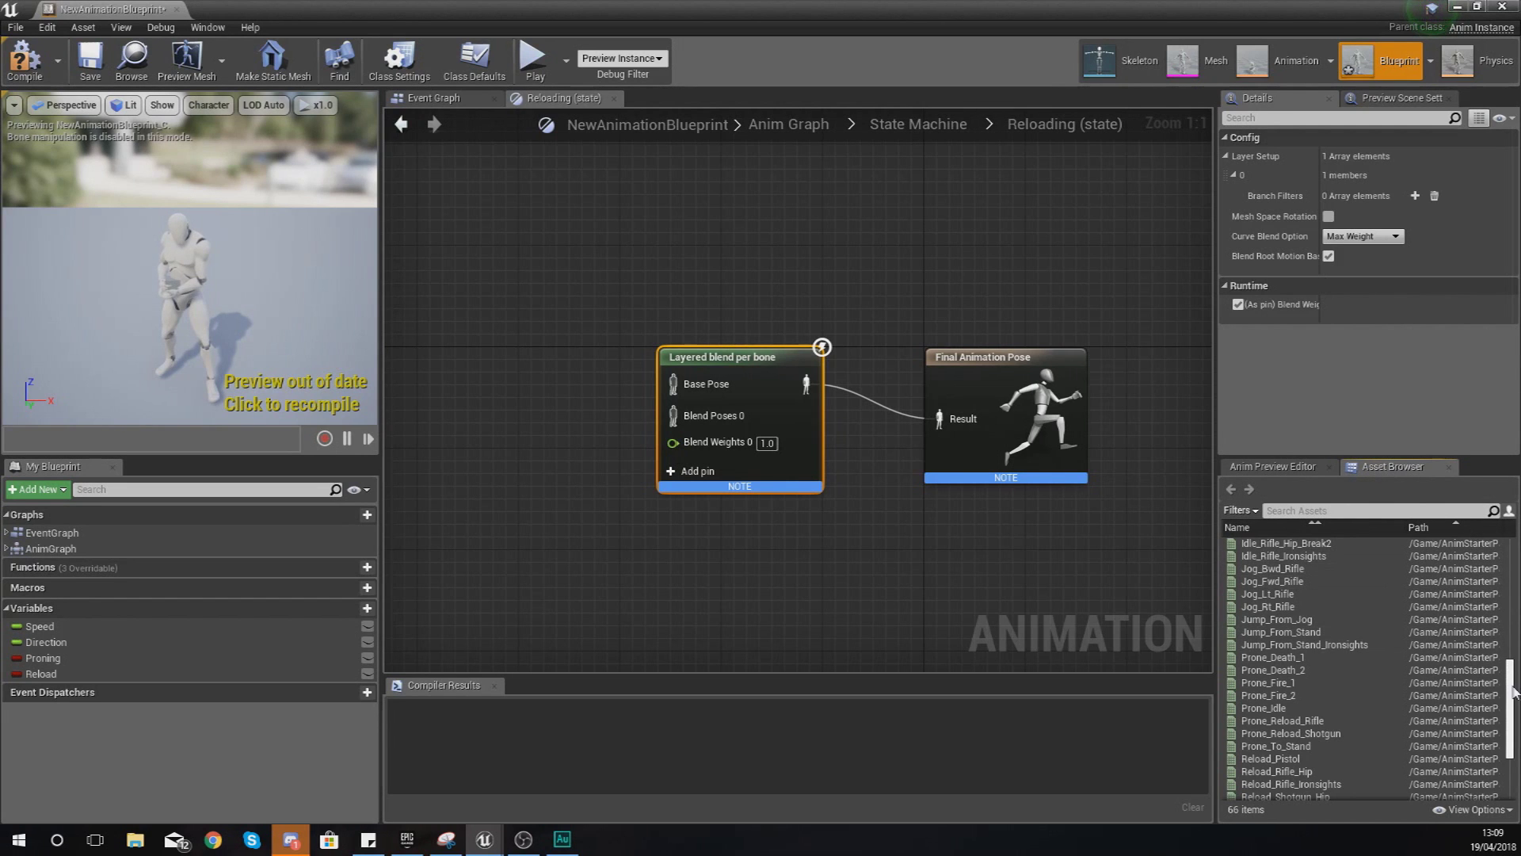
pyautogui.scroll(-4, 1267, 744)
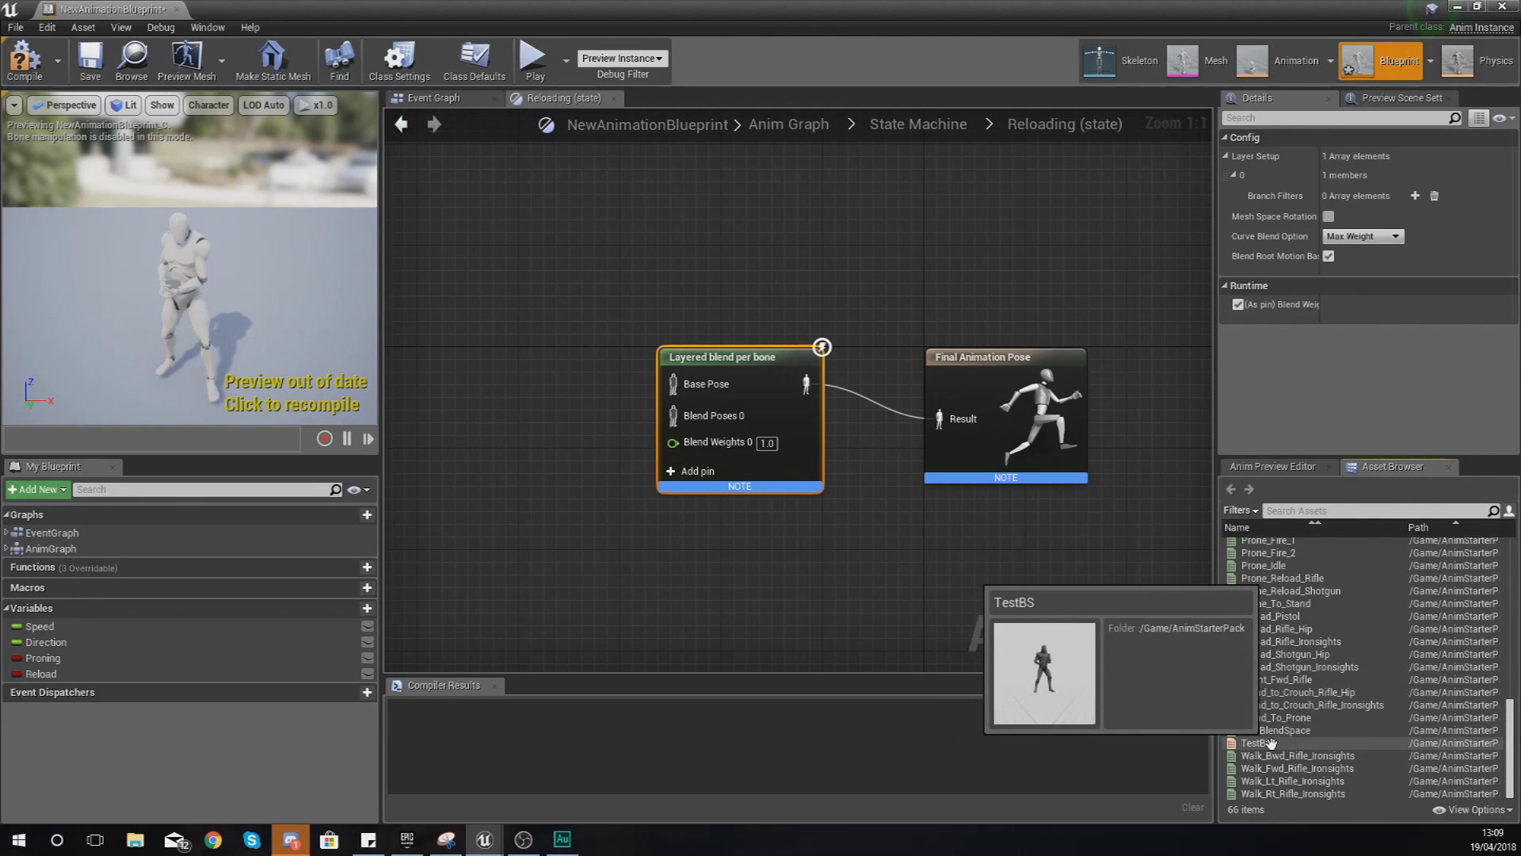
pyautogui.moveTo(1257, 743); pyautogui.dragTo(469, 333)
pyautogui.moveTo(582, 384); pyautogui.dragTo(673, 383)
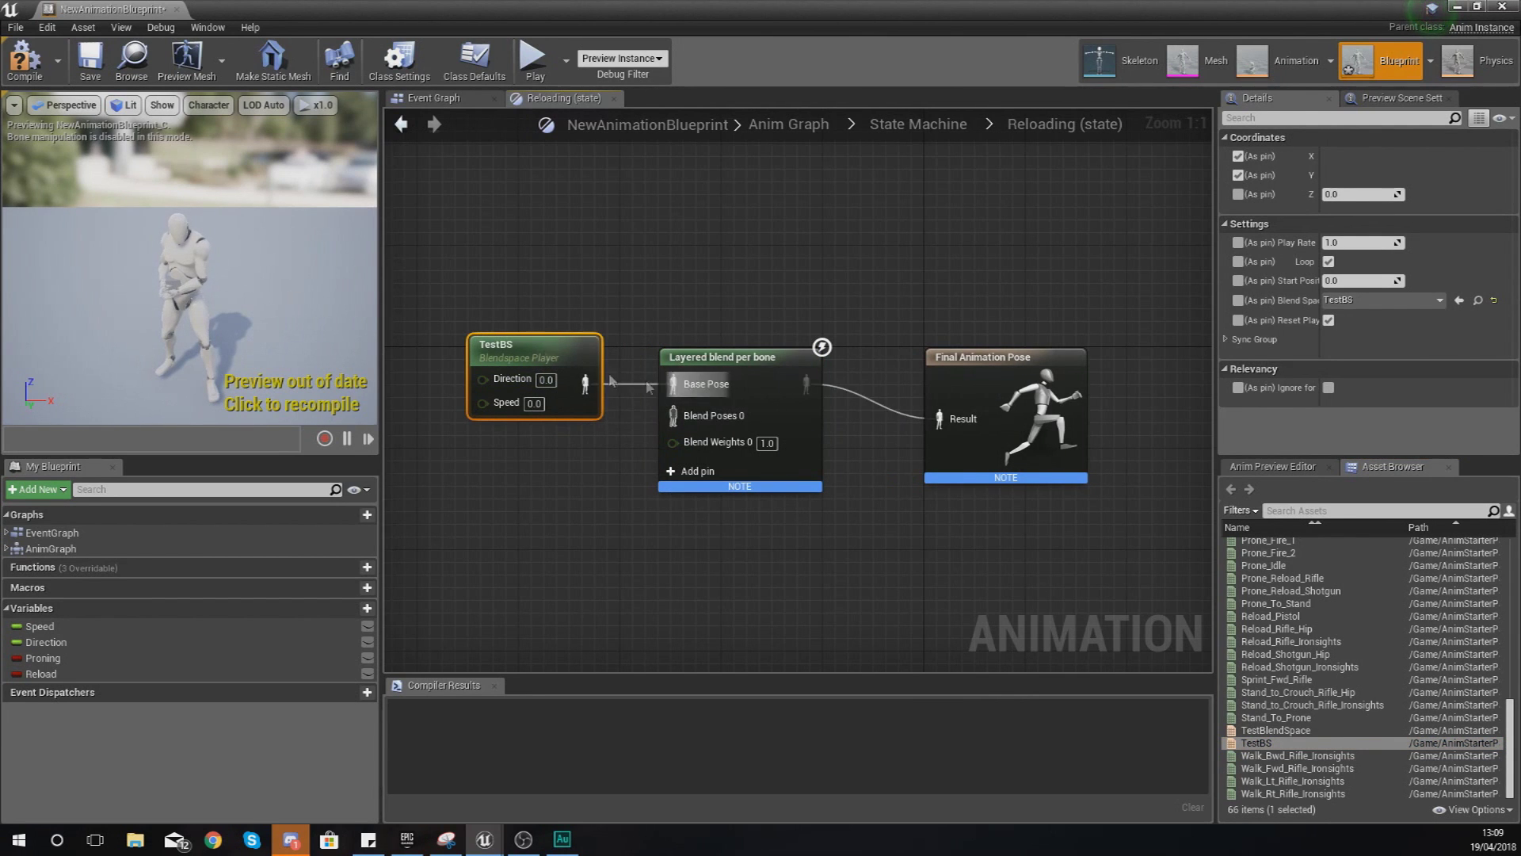
# Connect the Speed and Direction variables to TestBS's Speed and Direction inputs.
pyautogui.moveTo(441, 501); pyautogui.dragTo(685, 551, button='right')
pyautogui.moveTo(40, 626); pyautogui.dragTo(727, 452)
pyautogui.moveTo(143, 643); pyautogui.dragTo(729, 432)
pyautogui.click(853, 544)
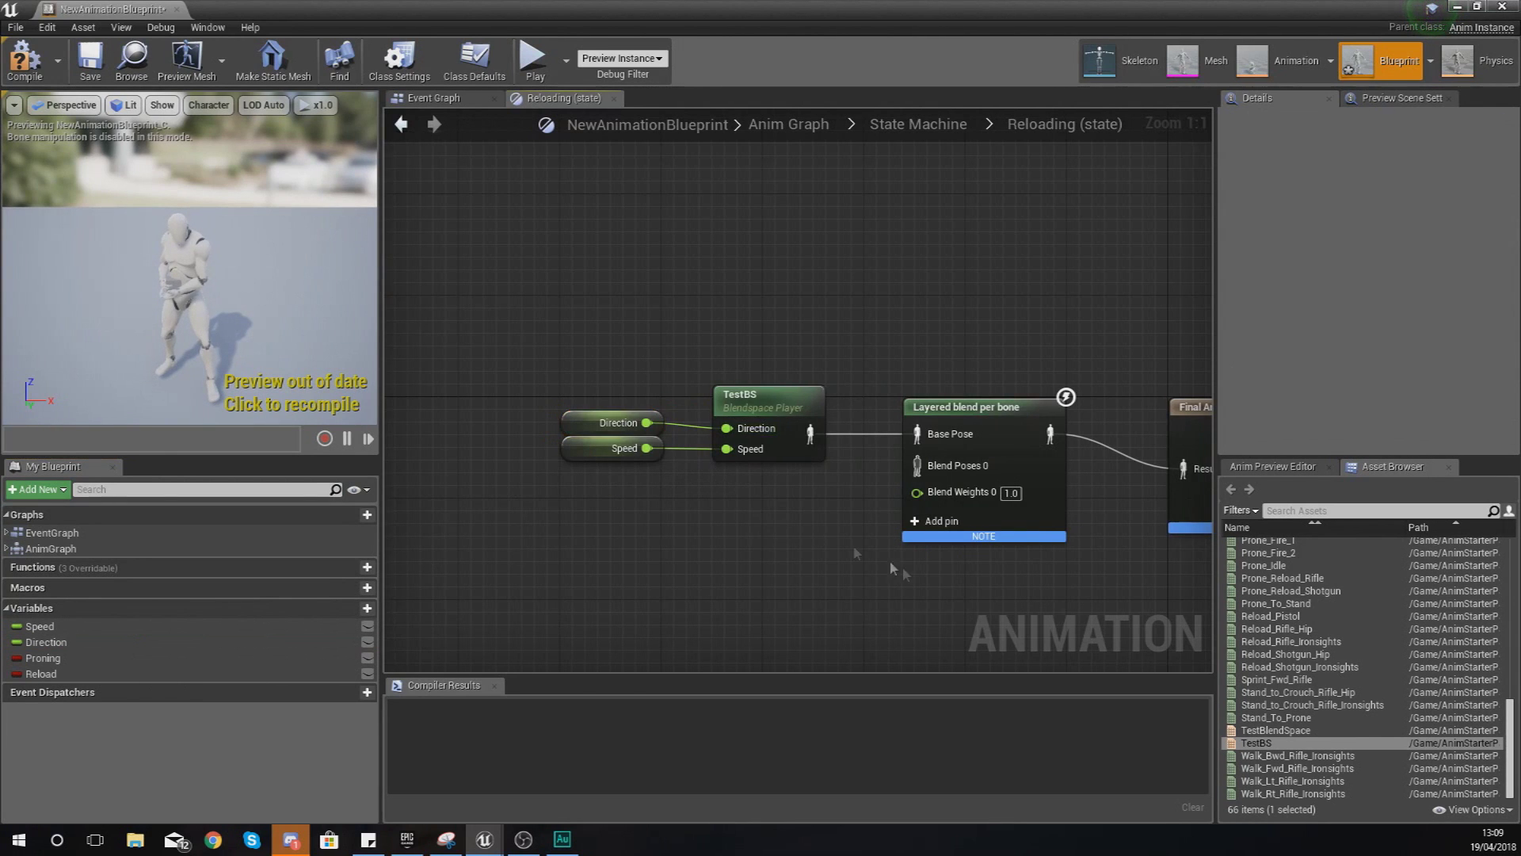
pyautogui.moveTo(853, 544); pyautogui.dragTo(792, 483, button='right')
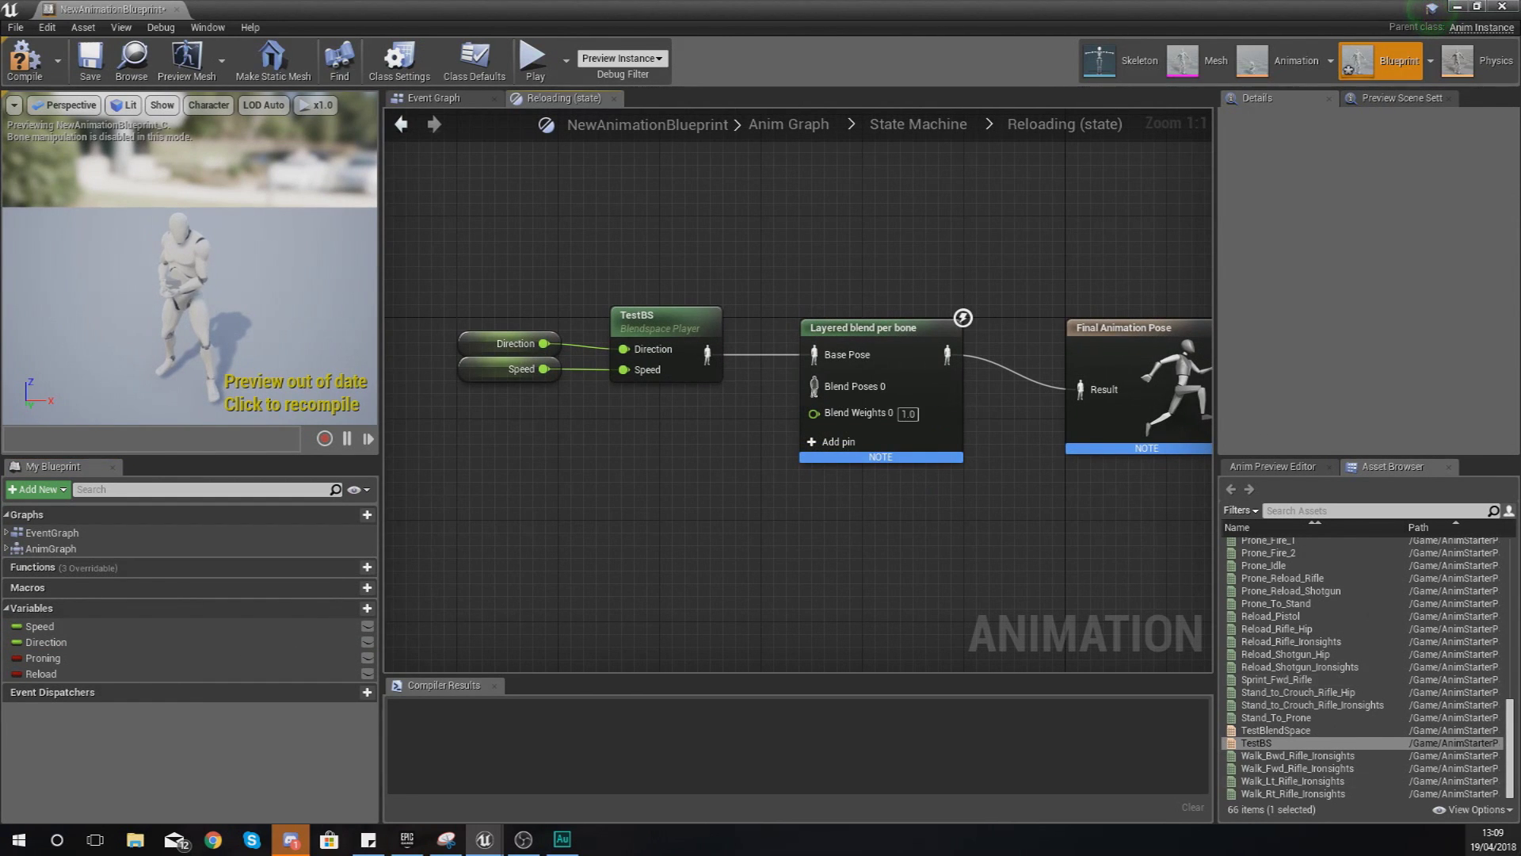
pyautogui.moveTo(1510, 746); pyautogui.dragTo(1473, 731)
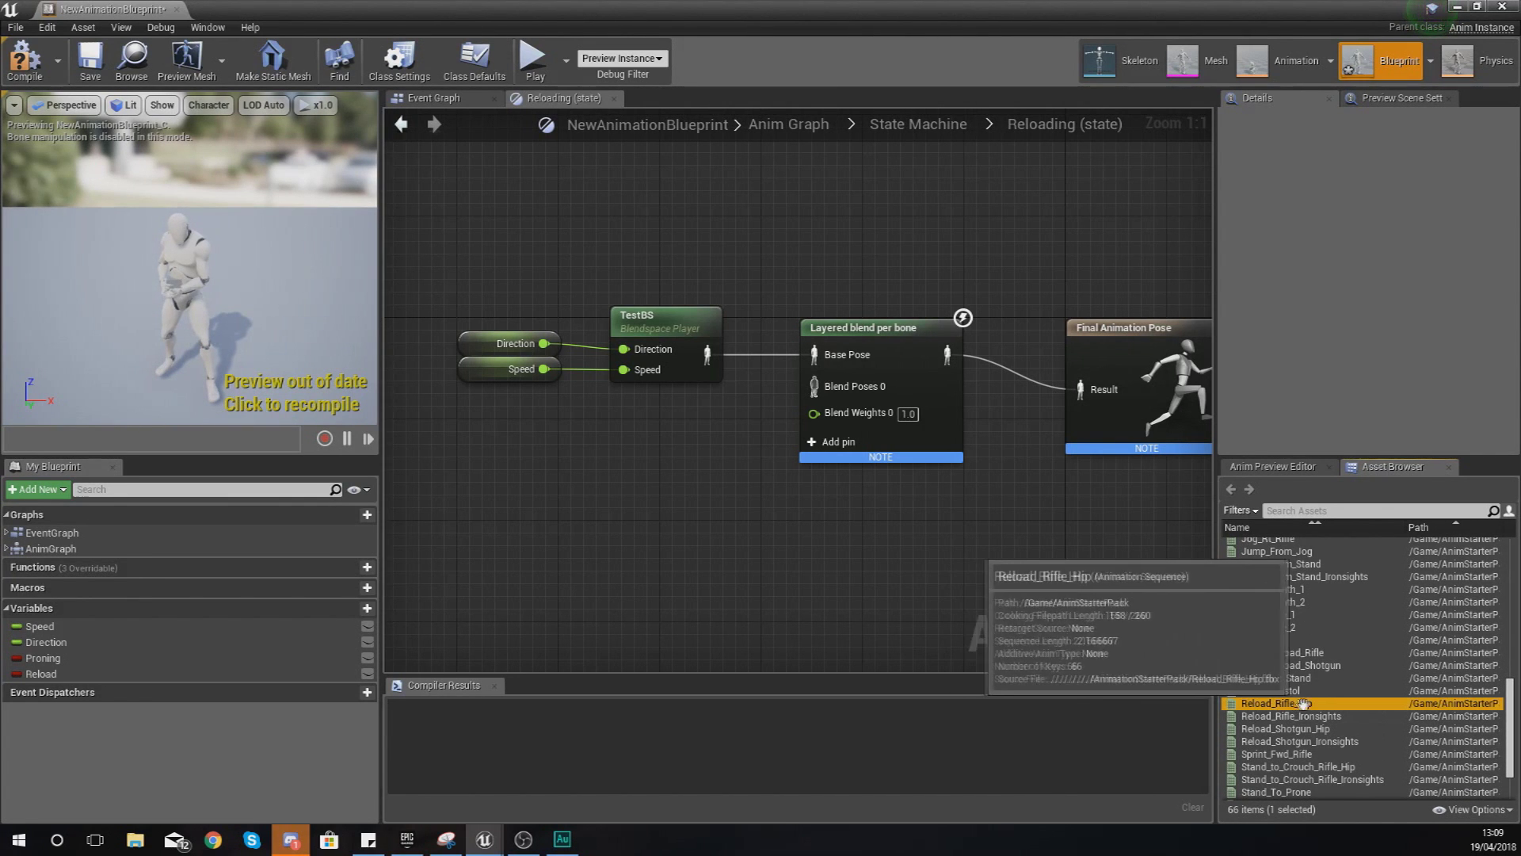
# Connect a Reload_Rifle_Hip animation to Blend Poses 0 and select the Layered blend per bone node.
pyautogui.moveTo(1288, 704); pyautogui.dragTo(623, 474)
pyautogui.moveTo(816, 388); pyautogui.dragTo(651, 477)
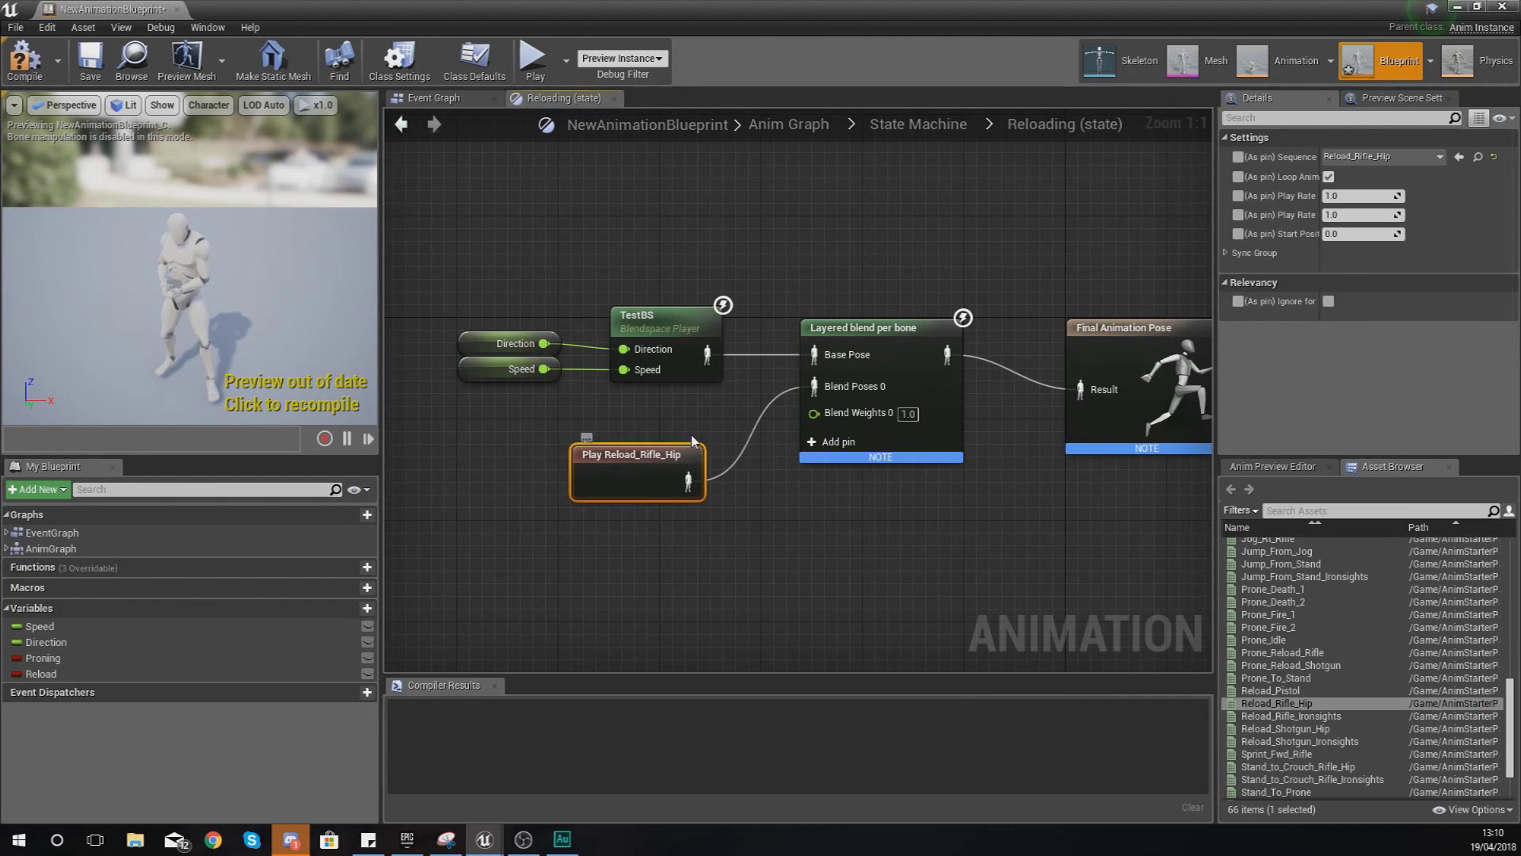
pyautogui.click(761, 492)
pyautogui.click(892, 388)
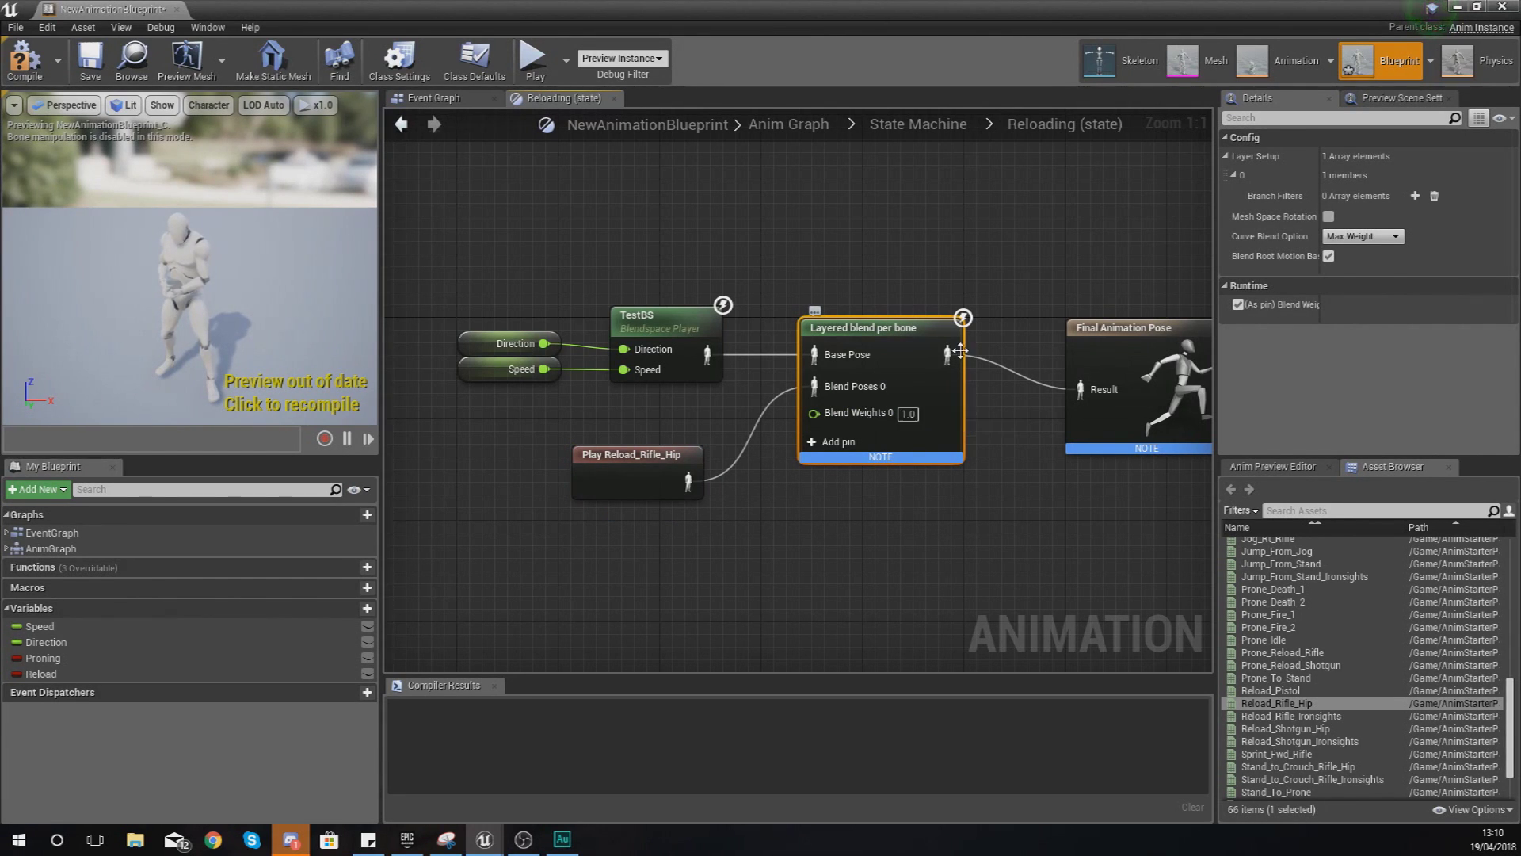
pyautogui.click(1126, 73)
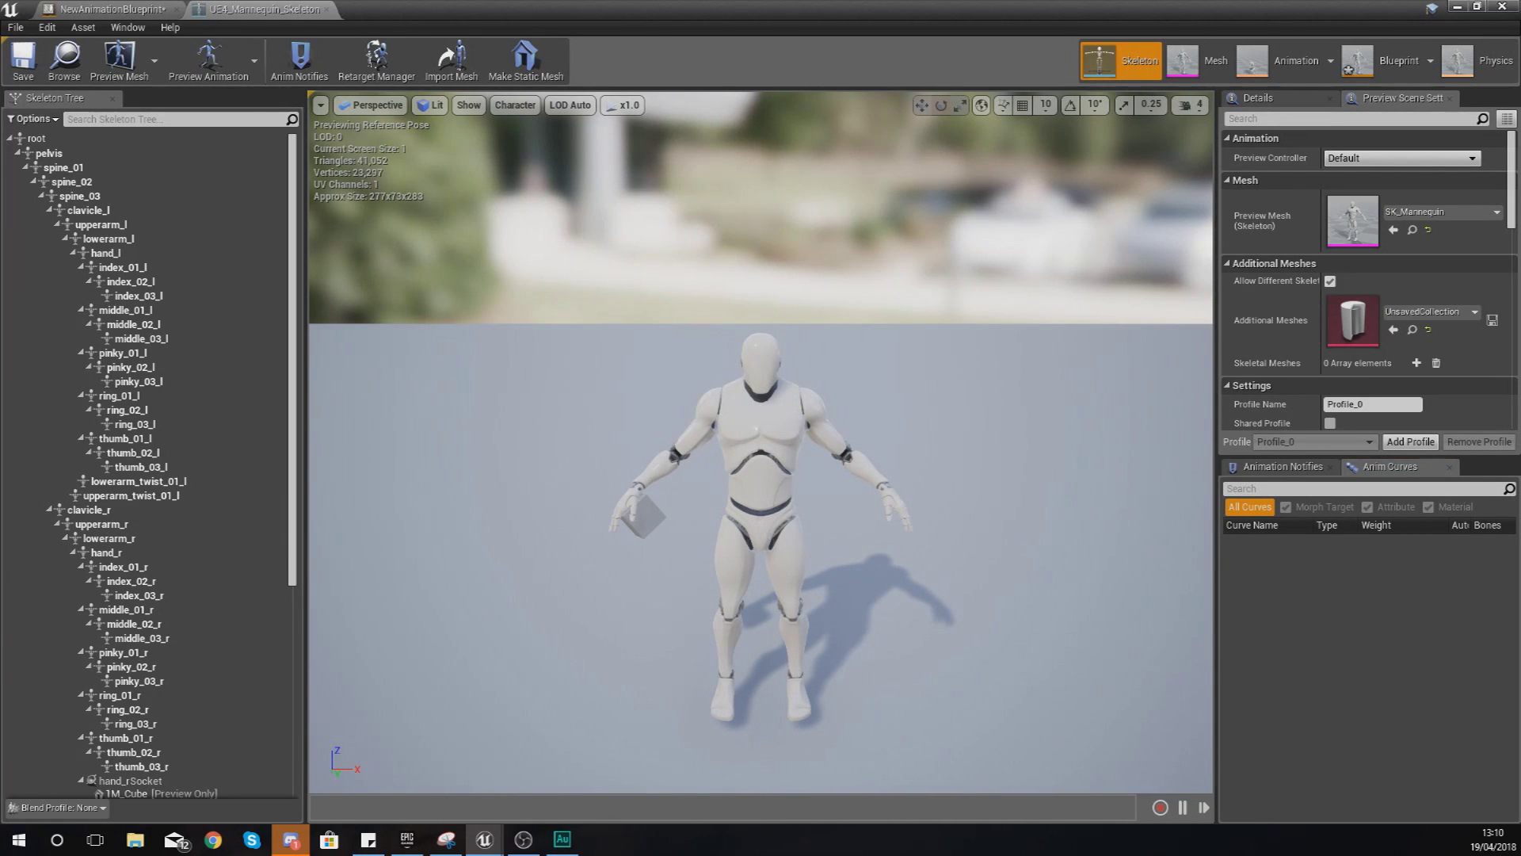
pyautogui.click(760, 534)
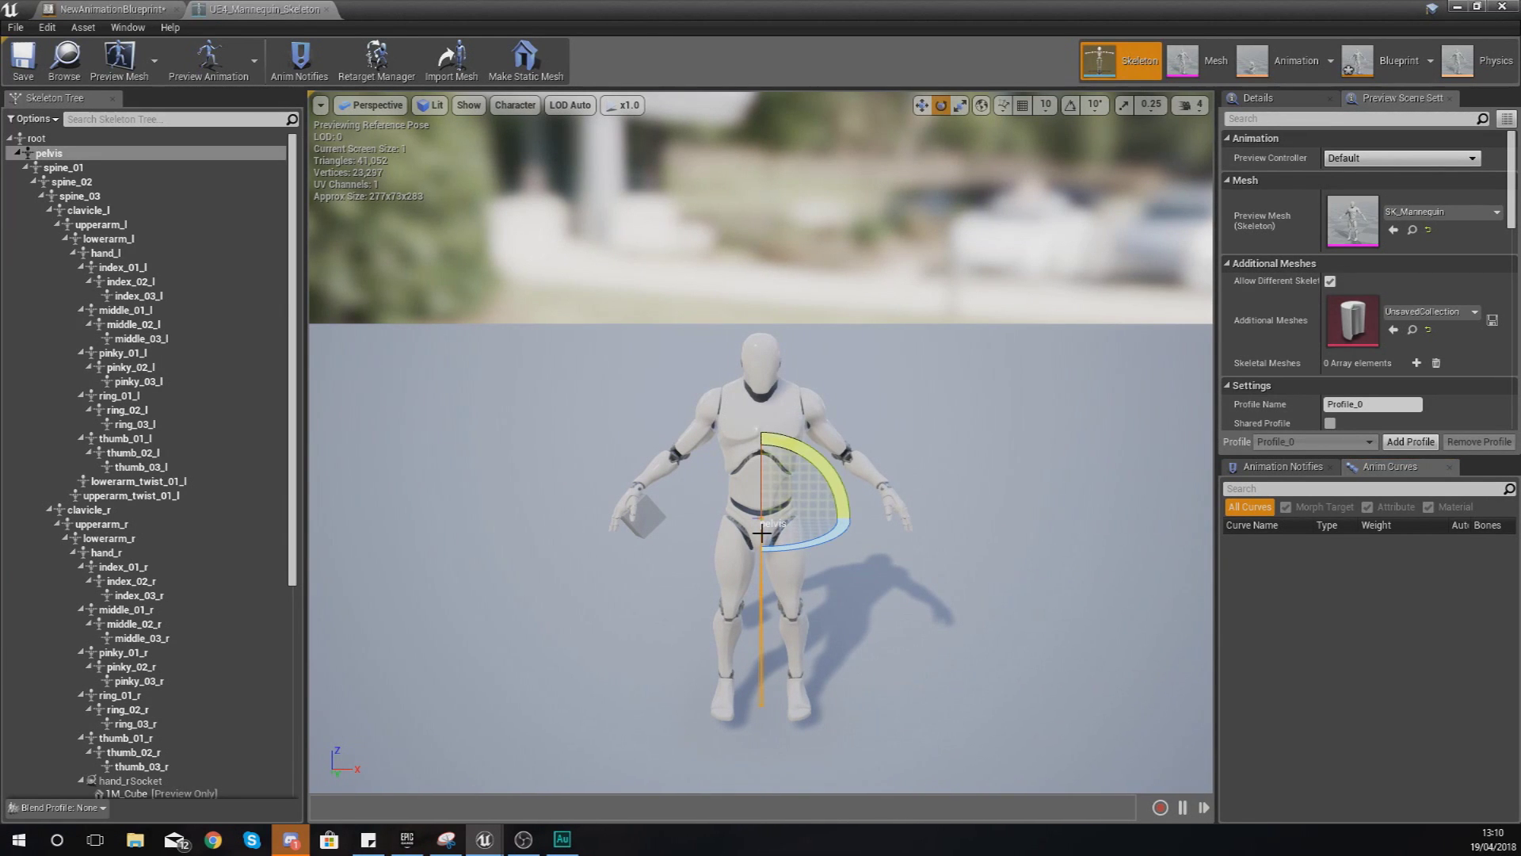
pyautogui.click(95, 168)
pyautogui.moveTo(500, 425)
pyautogui.mouseDown(button='right')
pyautogui.moveTo(500, 388)
pyautogui.moveTo(499, 420)
pyautogui.mouseUp(button='right')
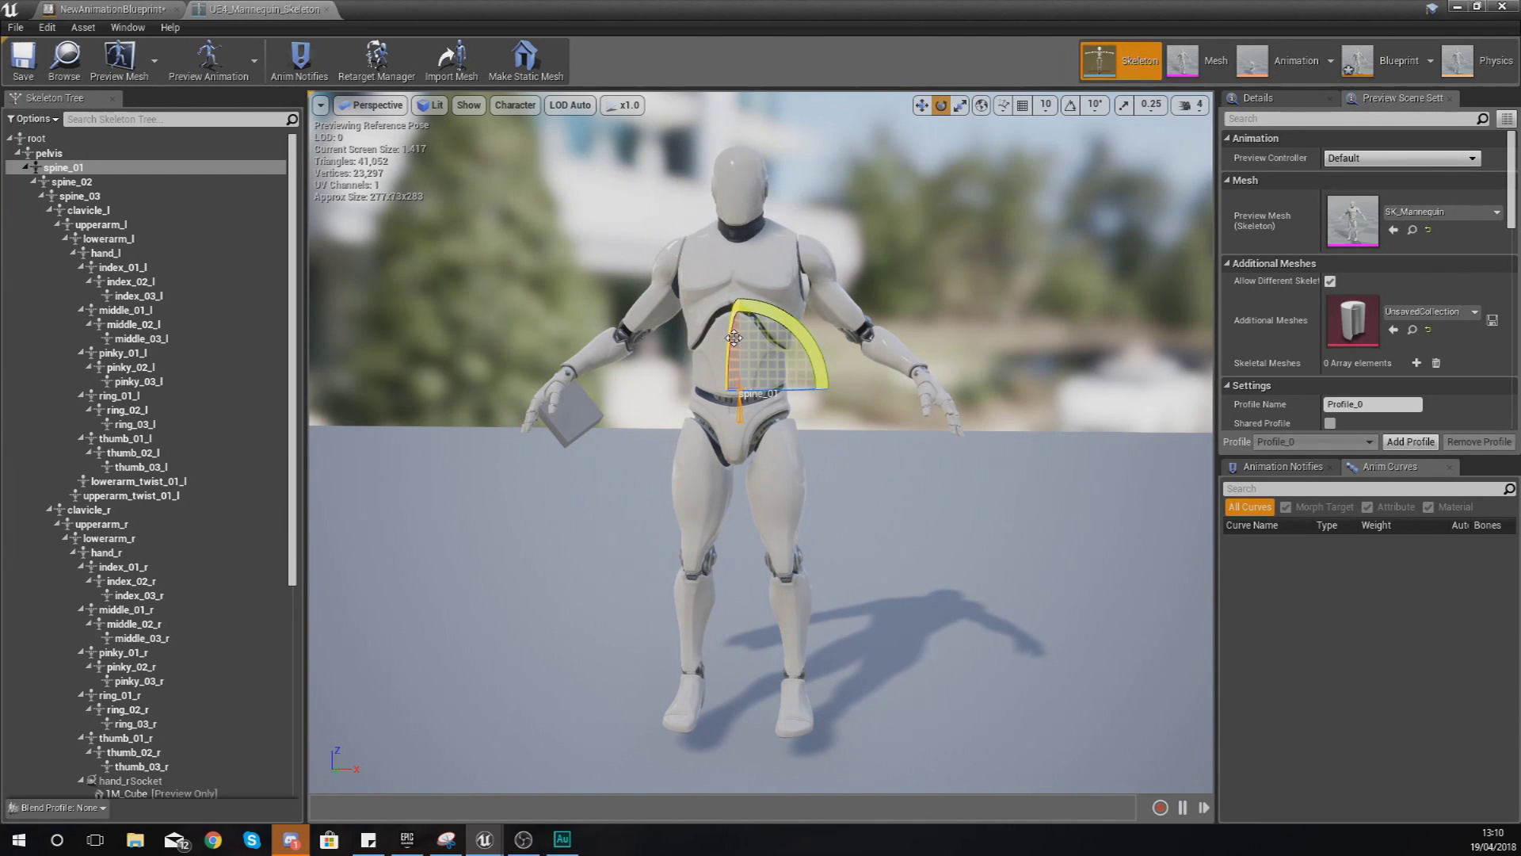
pyautogui.click(1371, 69)
pyautogui.moveTo(1054, 282); pyautogui.dragTo(941, 288, button='right')
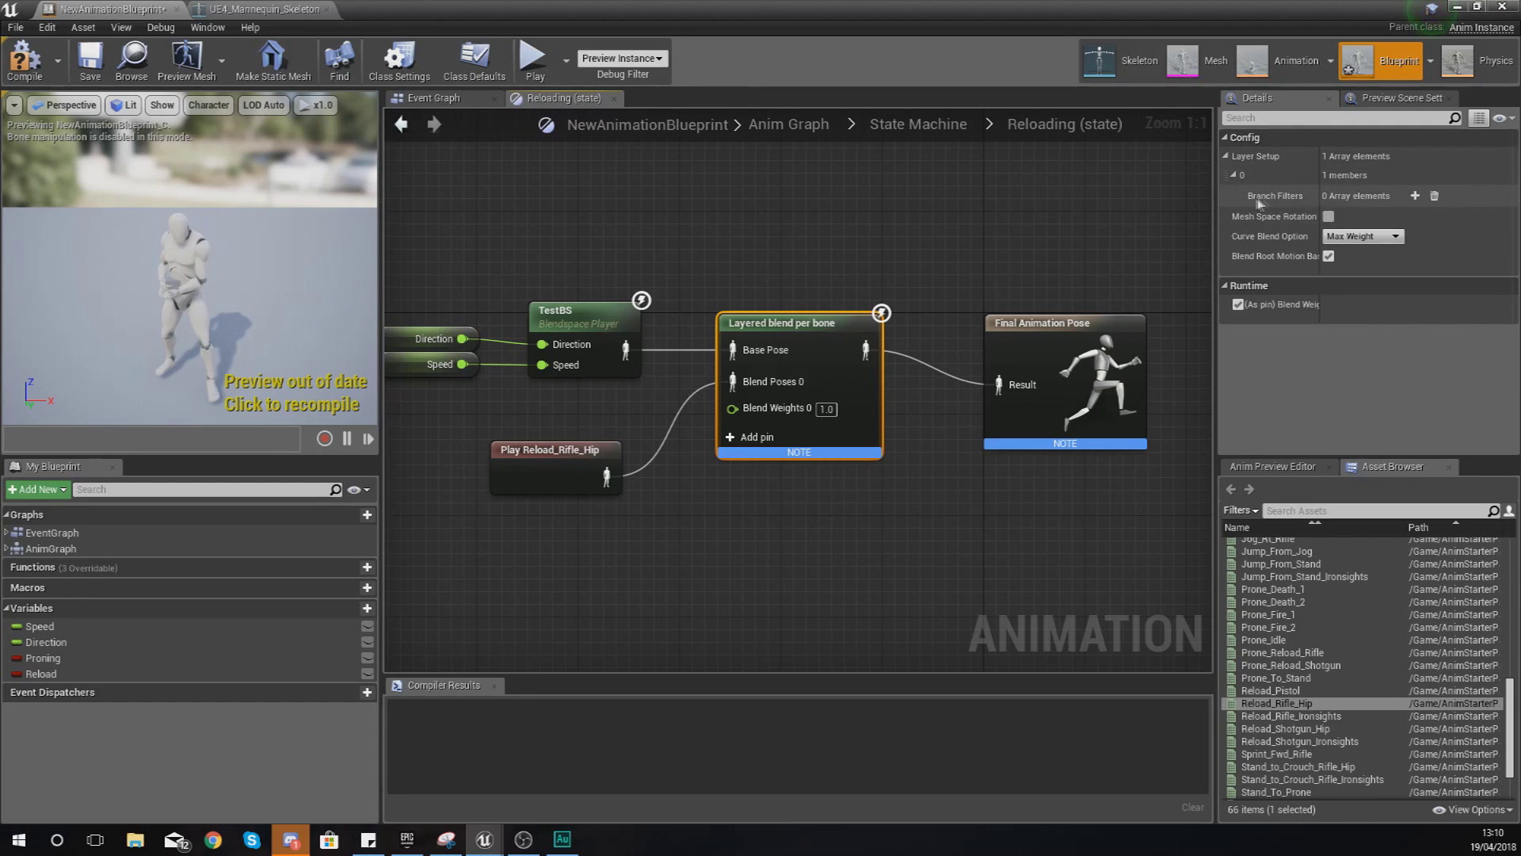
# Add branch filter 0 with bone name Spine_01, then check the bone name in the skeleton.
pyautogui.click(1228, 158)
pyautogui.click(1228, 157)
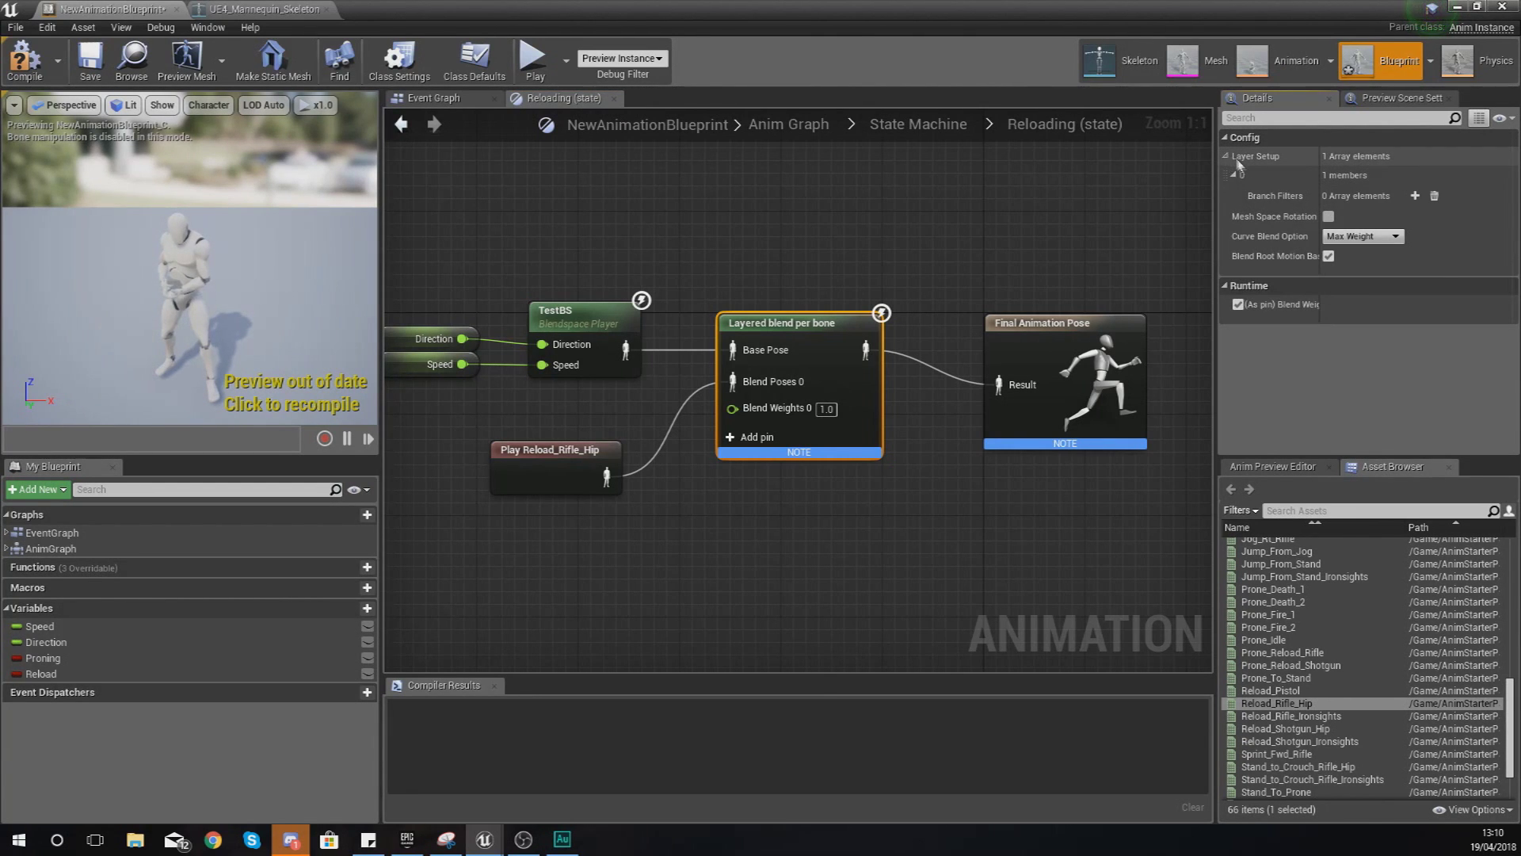
pyautogui.click(1415, 196)
pyautogui.click(1247, 216)
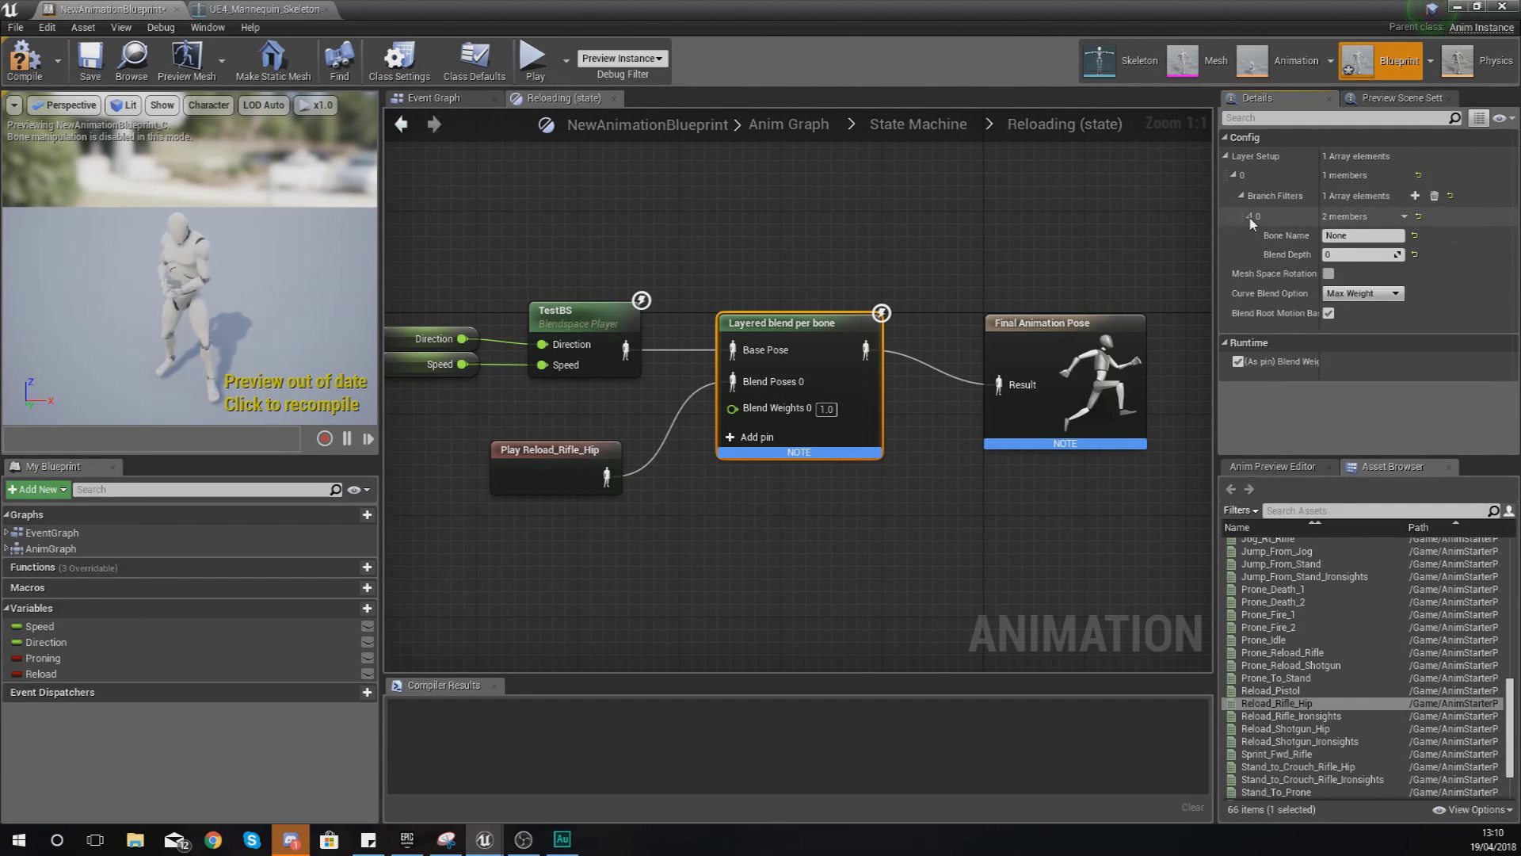
pyautogui.click(1350, 235)
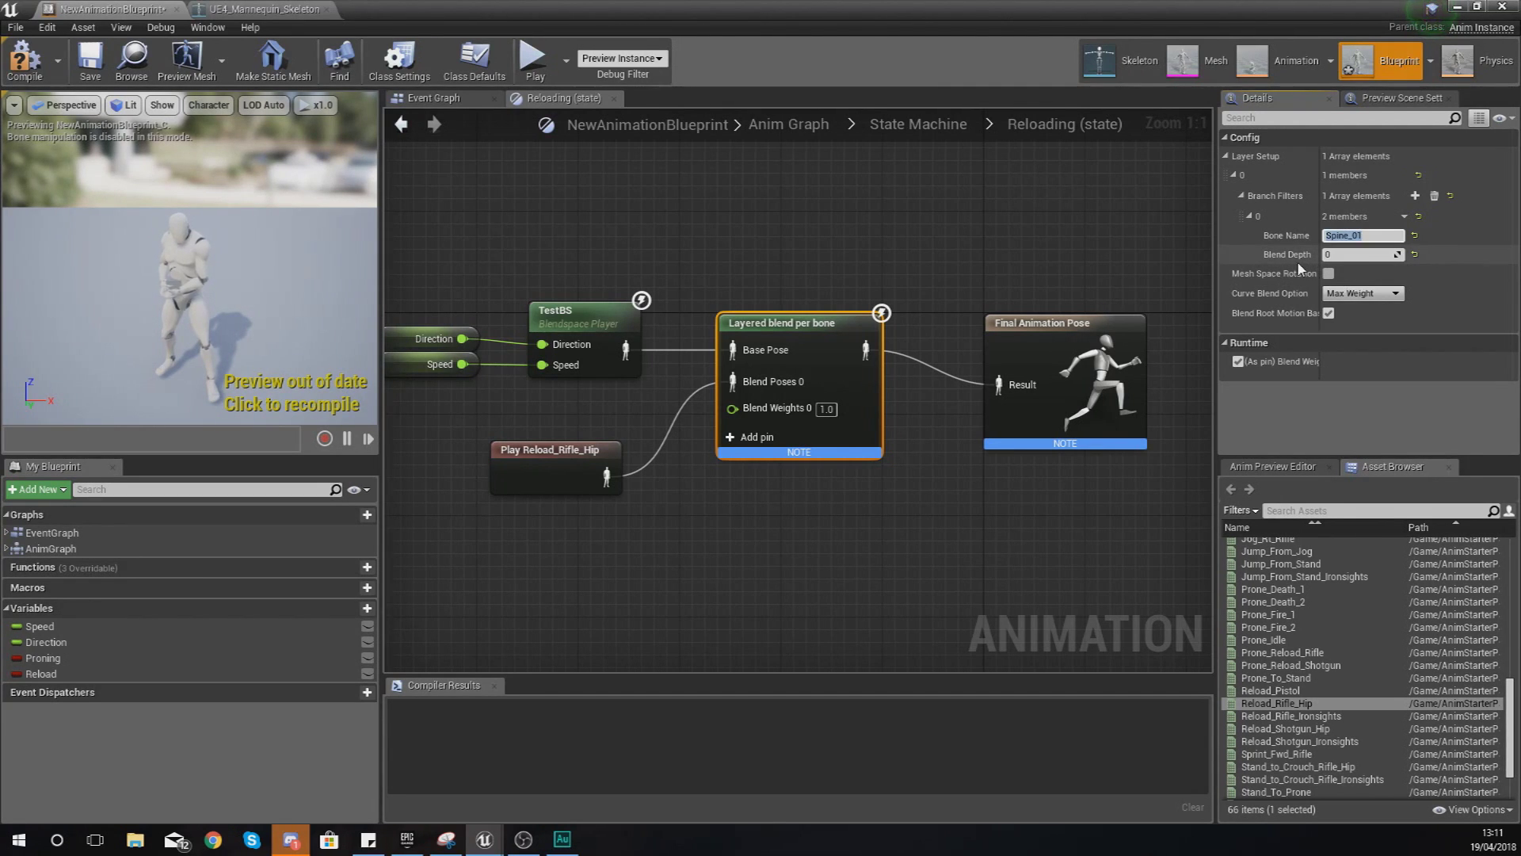
pyautogui.click(1361, 235)
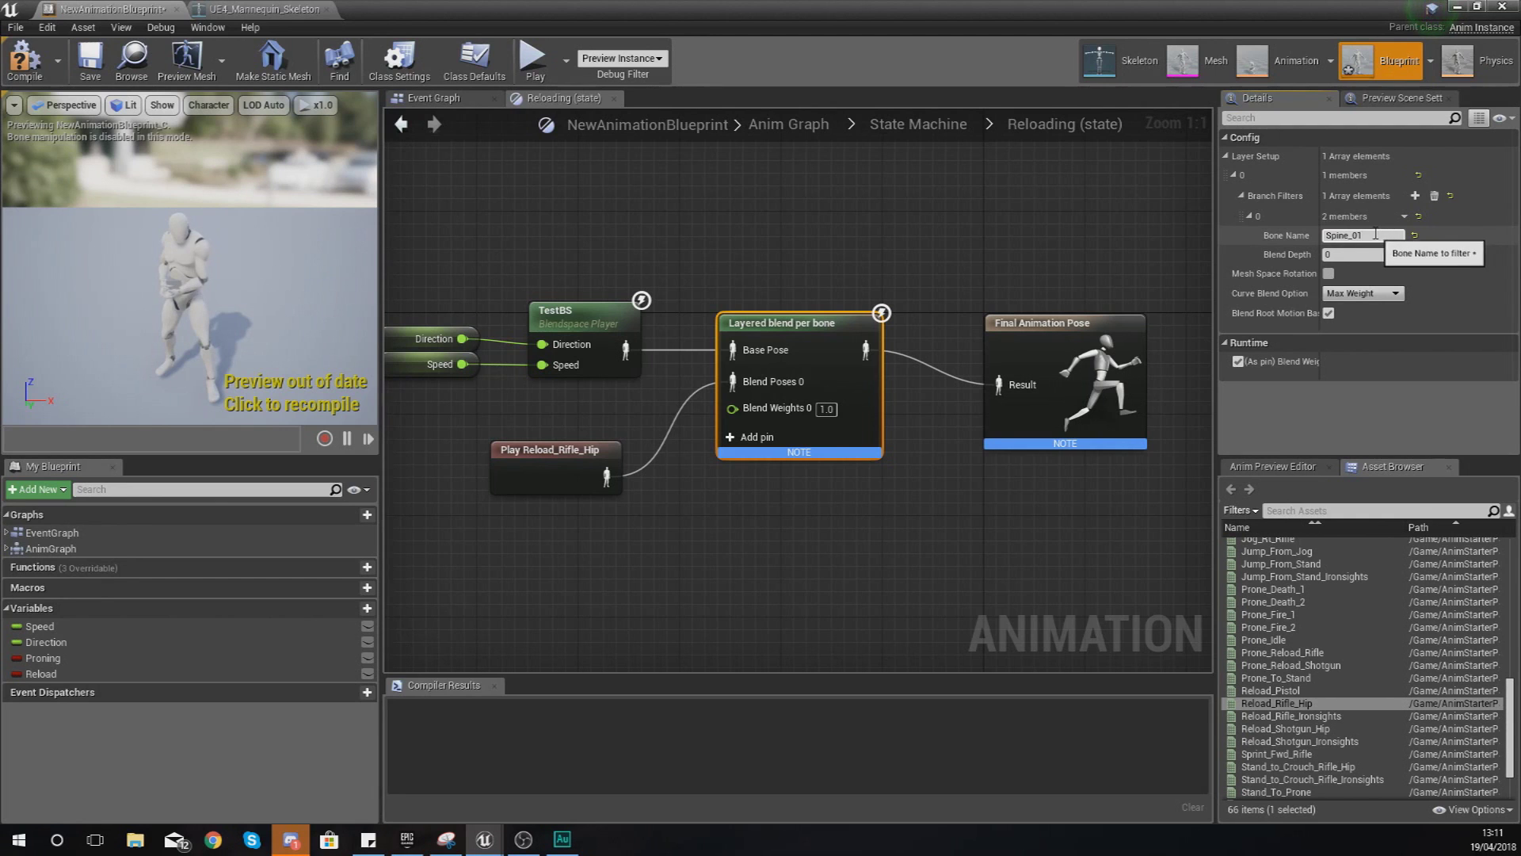
pyautogui.click(1139, 61)
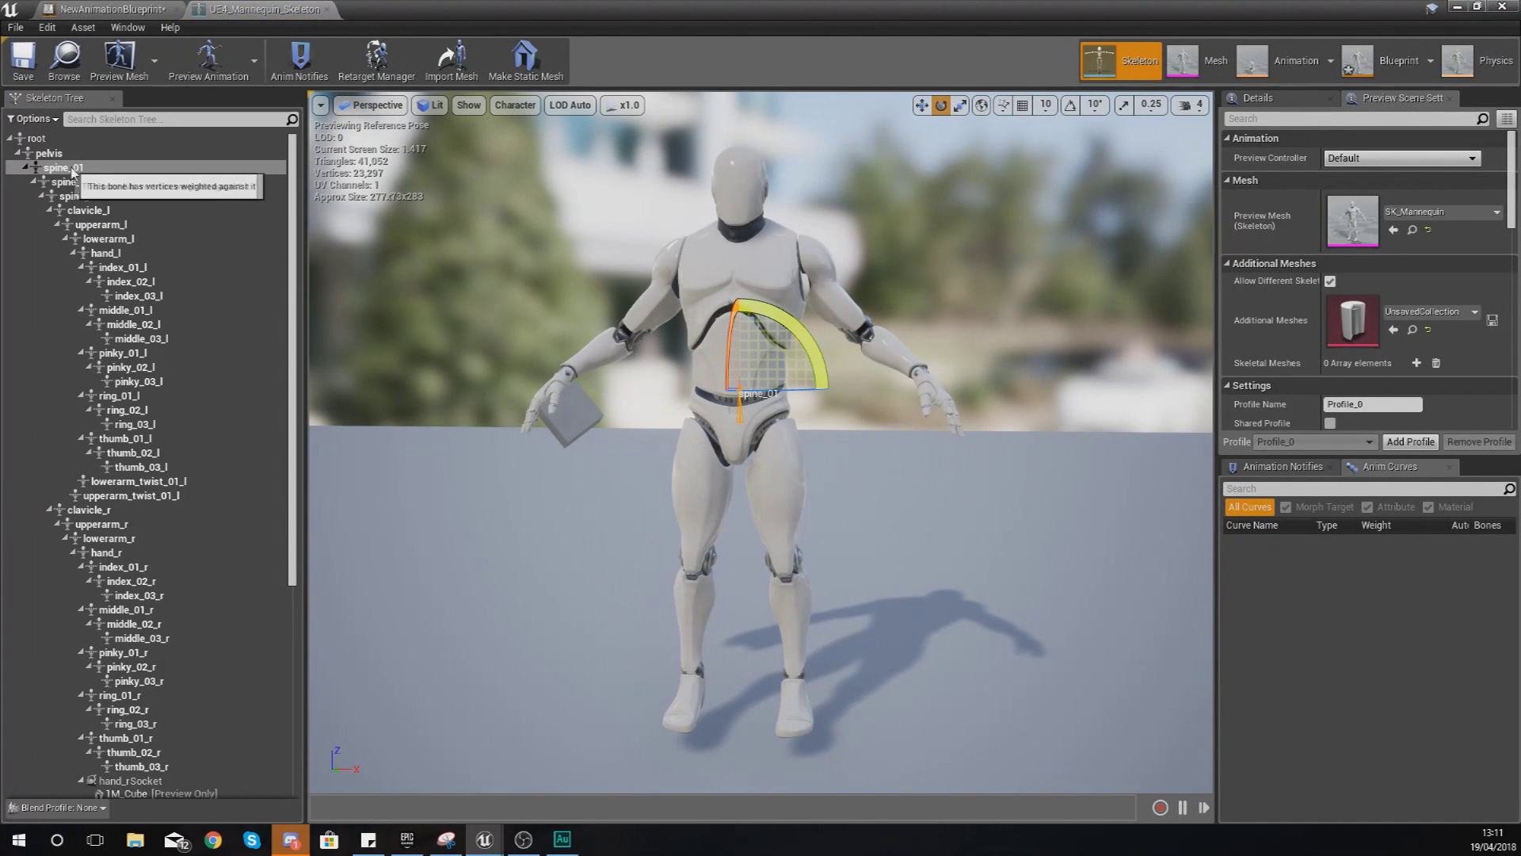
# Change the branch filter bone to spine_01 with blend depth 1, and show Anim Preview Editor.
pyautogui.click(1297, 63)
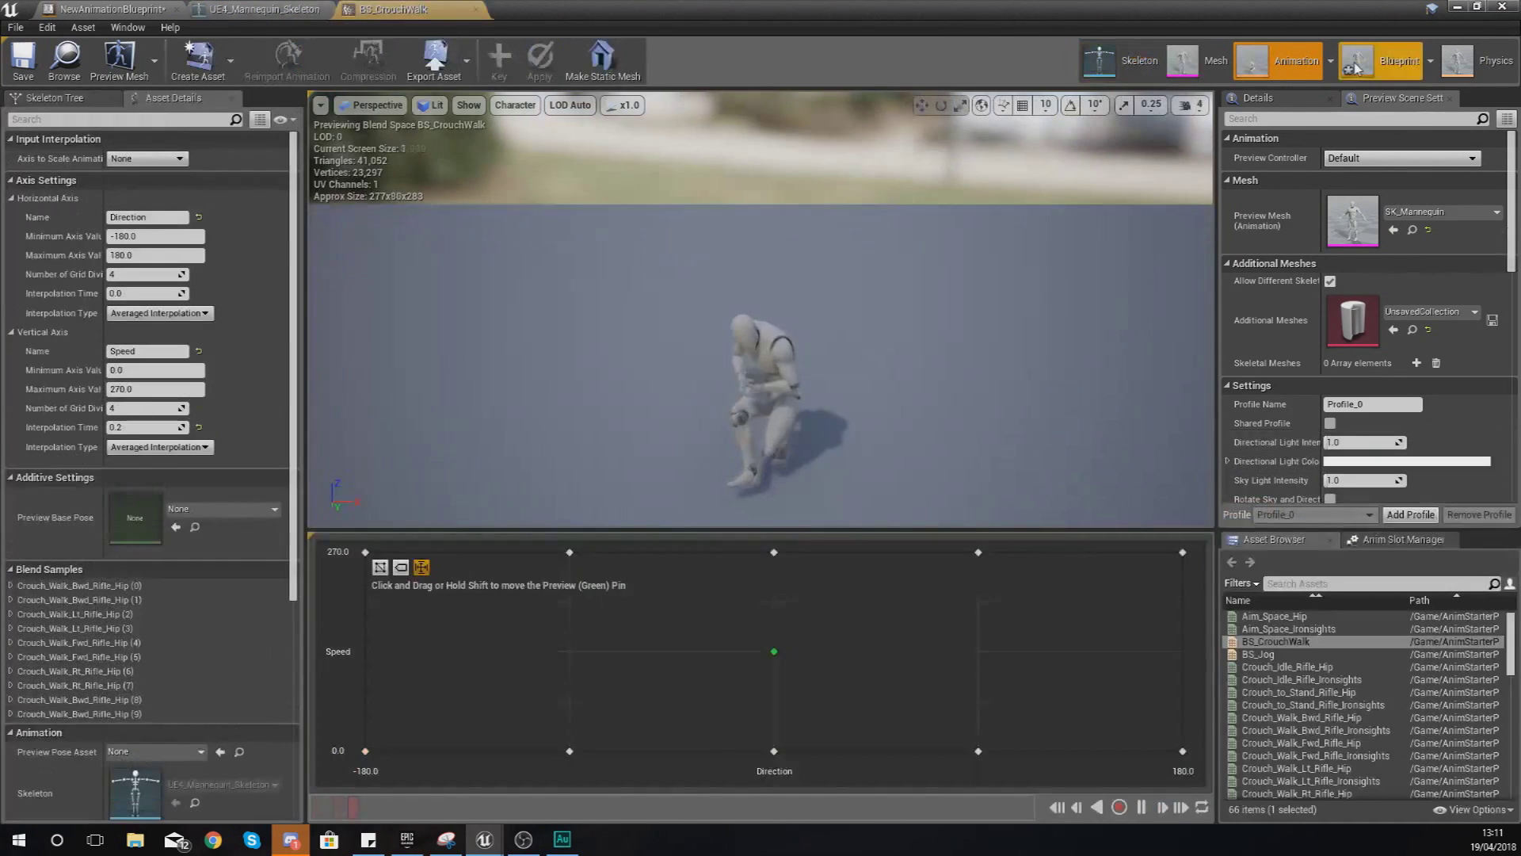
pyautogui.click(1383, 61)
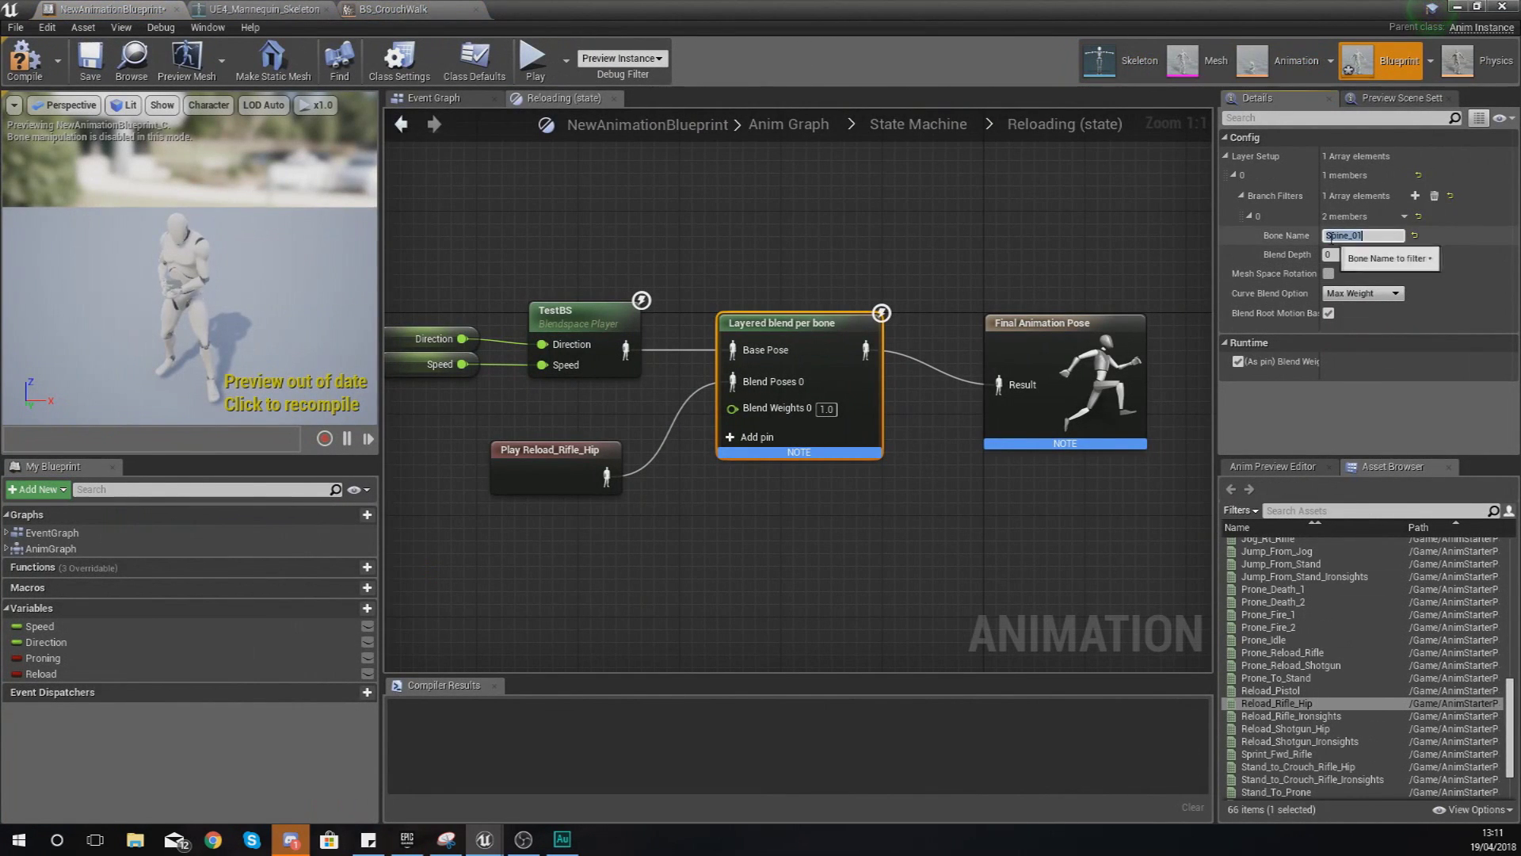
pyautogui.click(1345, 234)
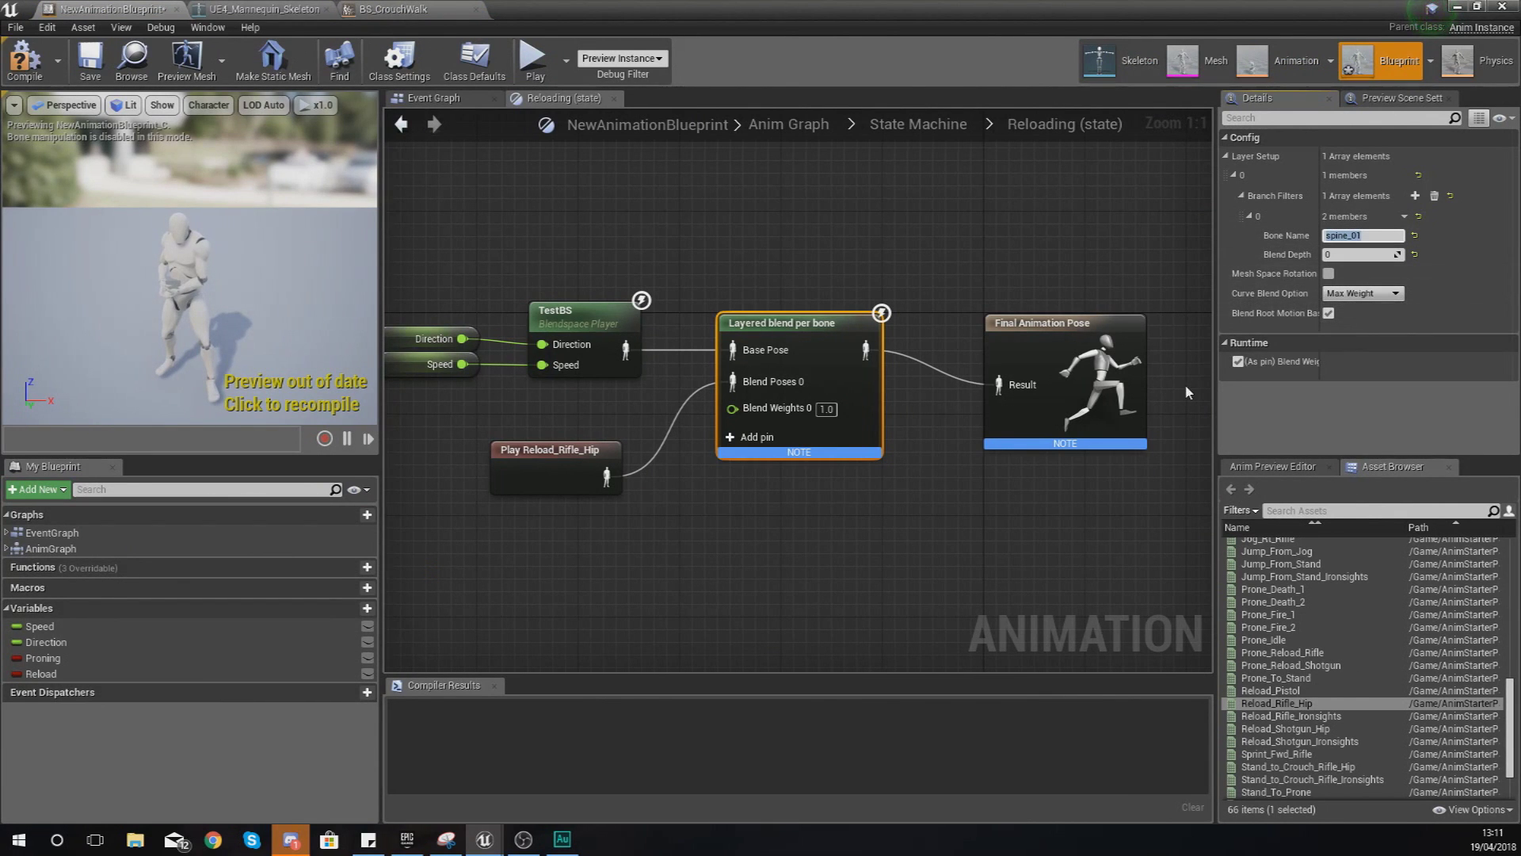
pyautogui.click(1357, 254)
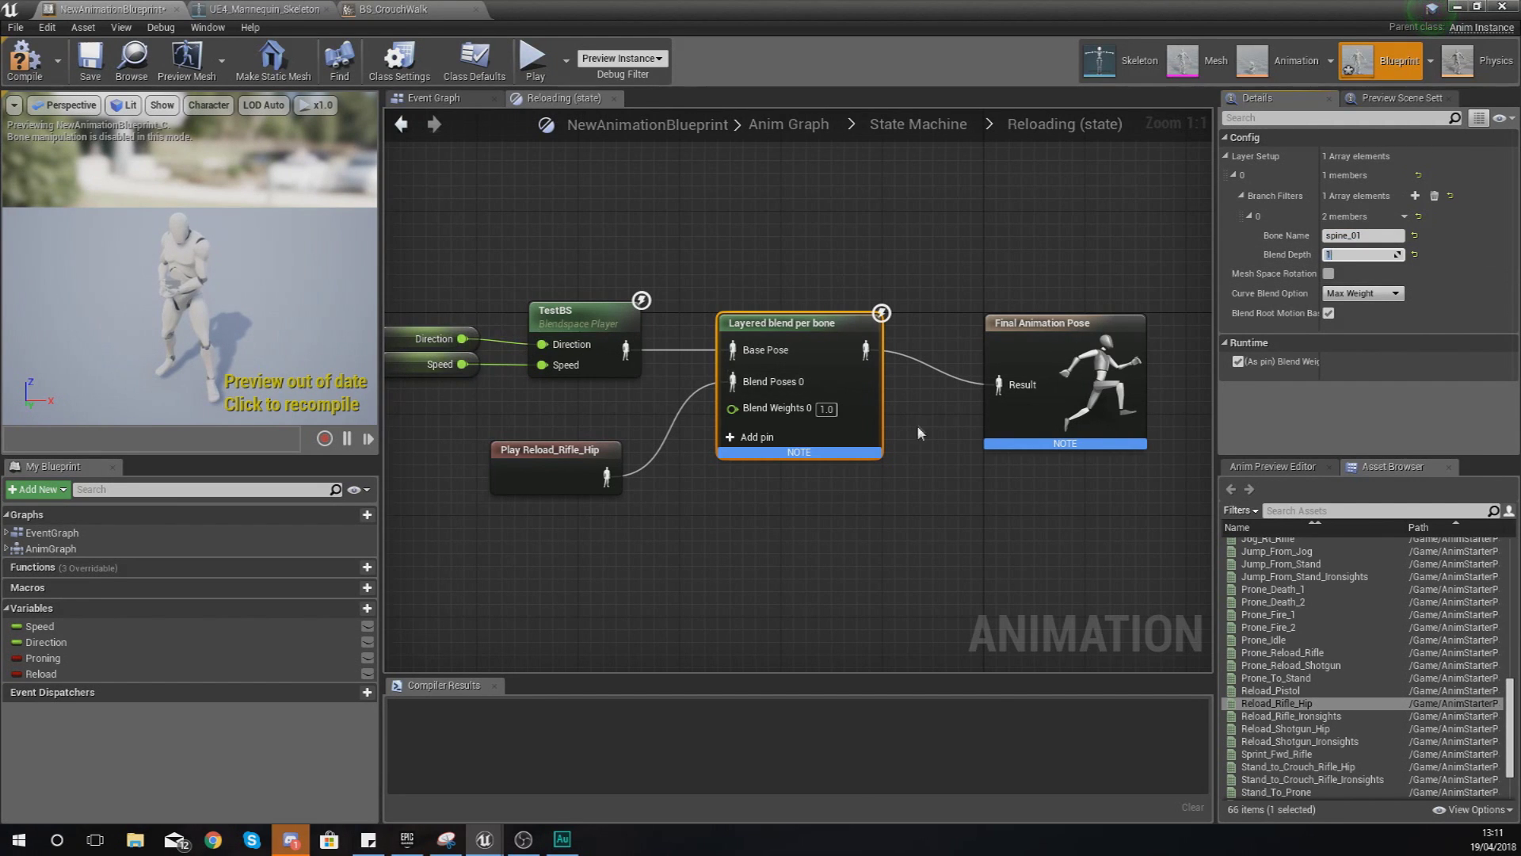
pyautogui.click(1276, 468)
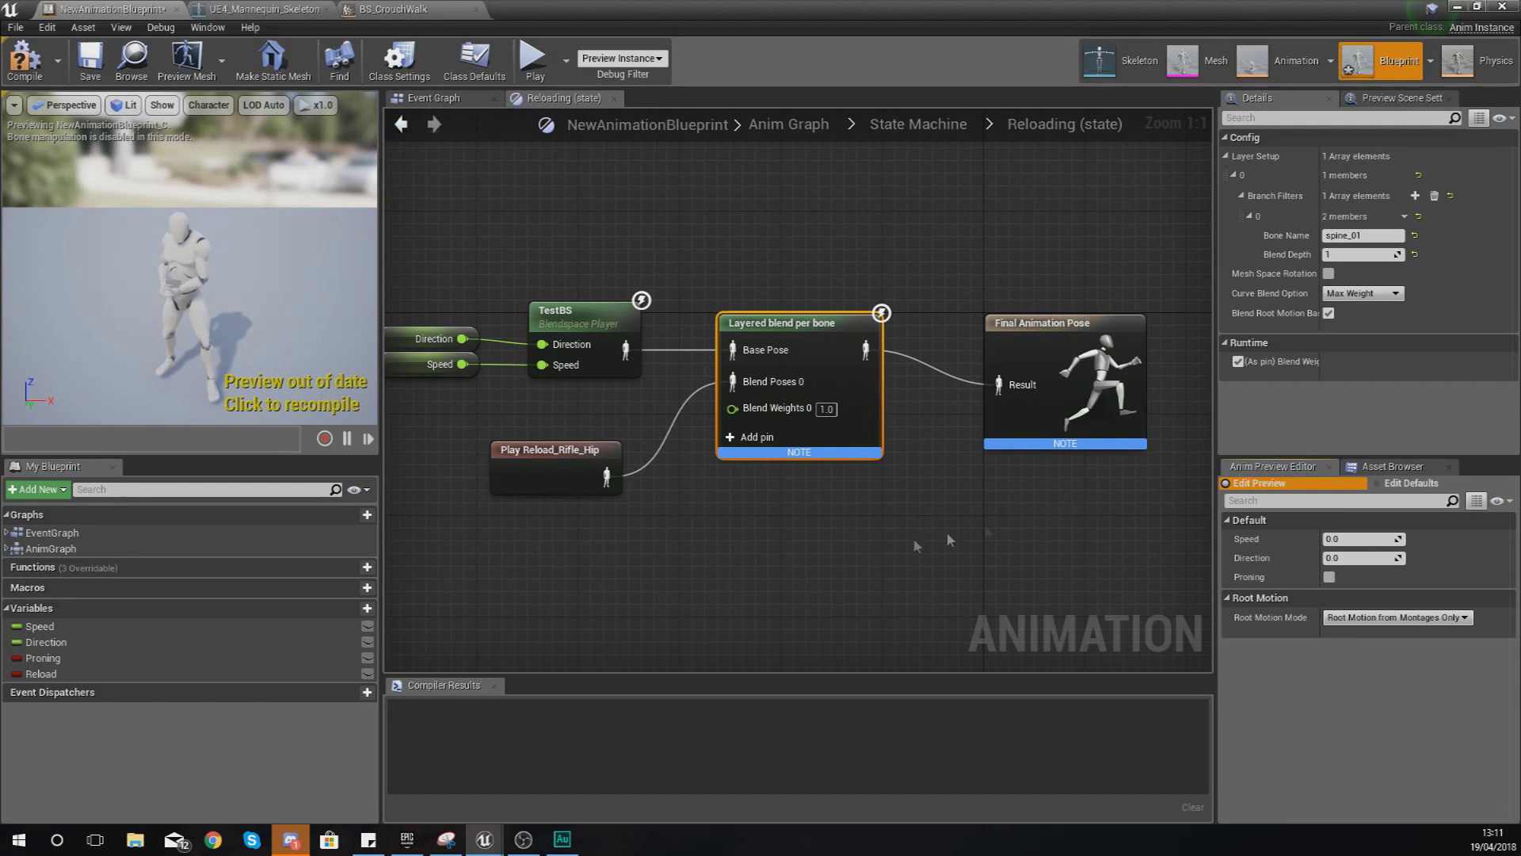
pyautogui.moveTo(948, 534); pyautogui.dragTo(1020, 548, button='right')
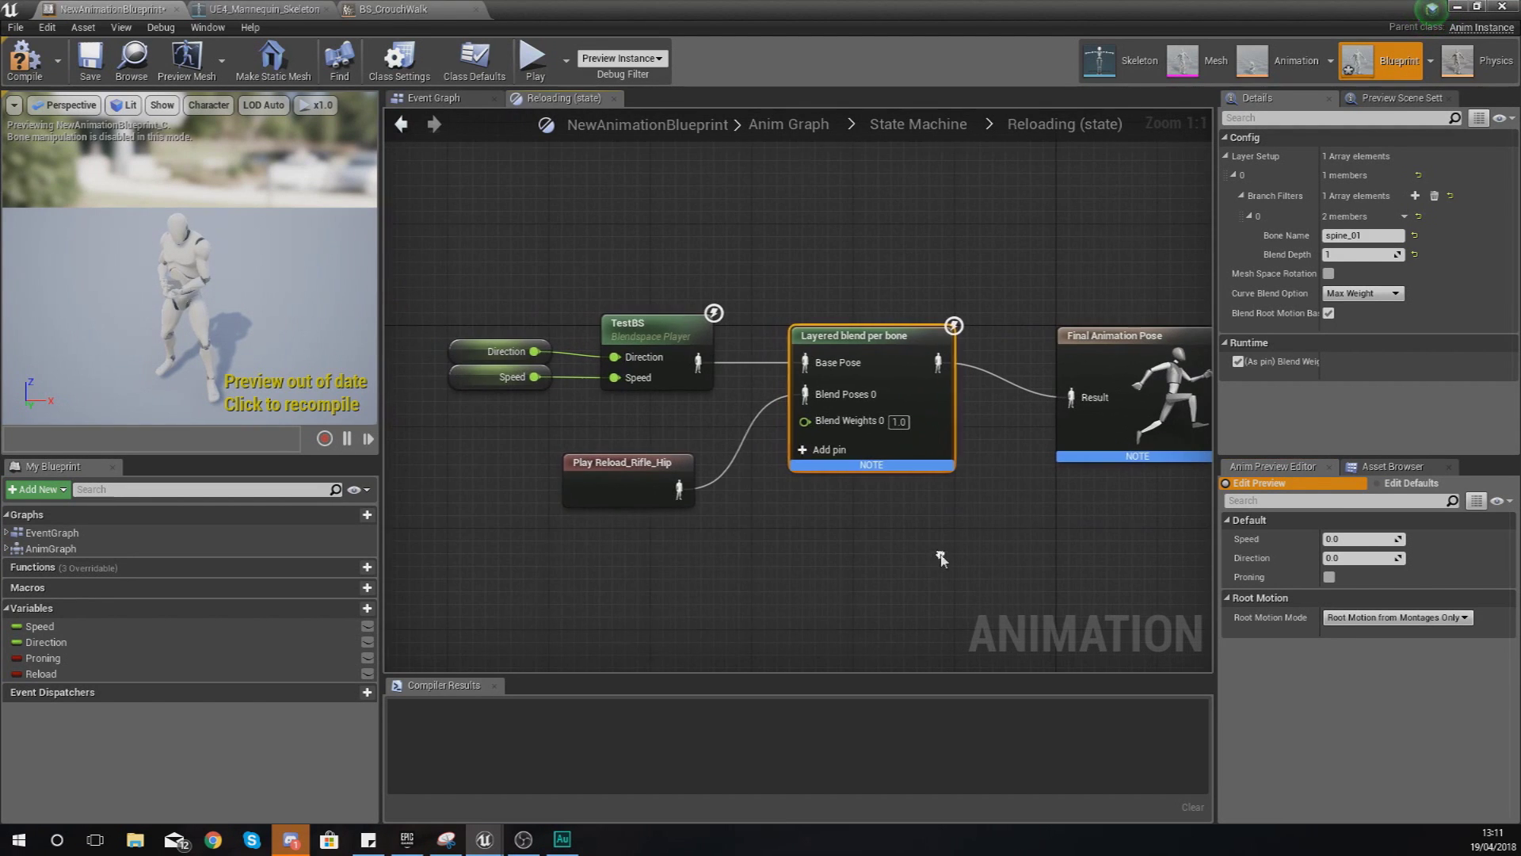
# Compile, enable Reload in the preview and raise Speed to 351.64801 to see a running reload.
pyautogui.click(25, 63)
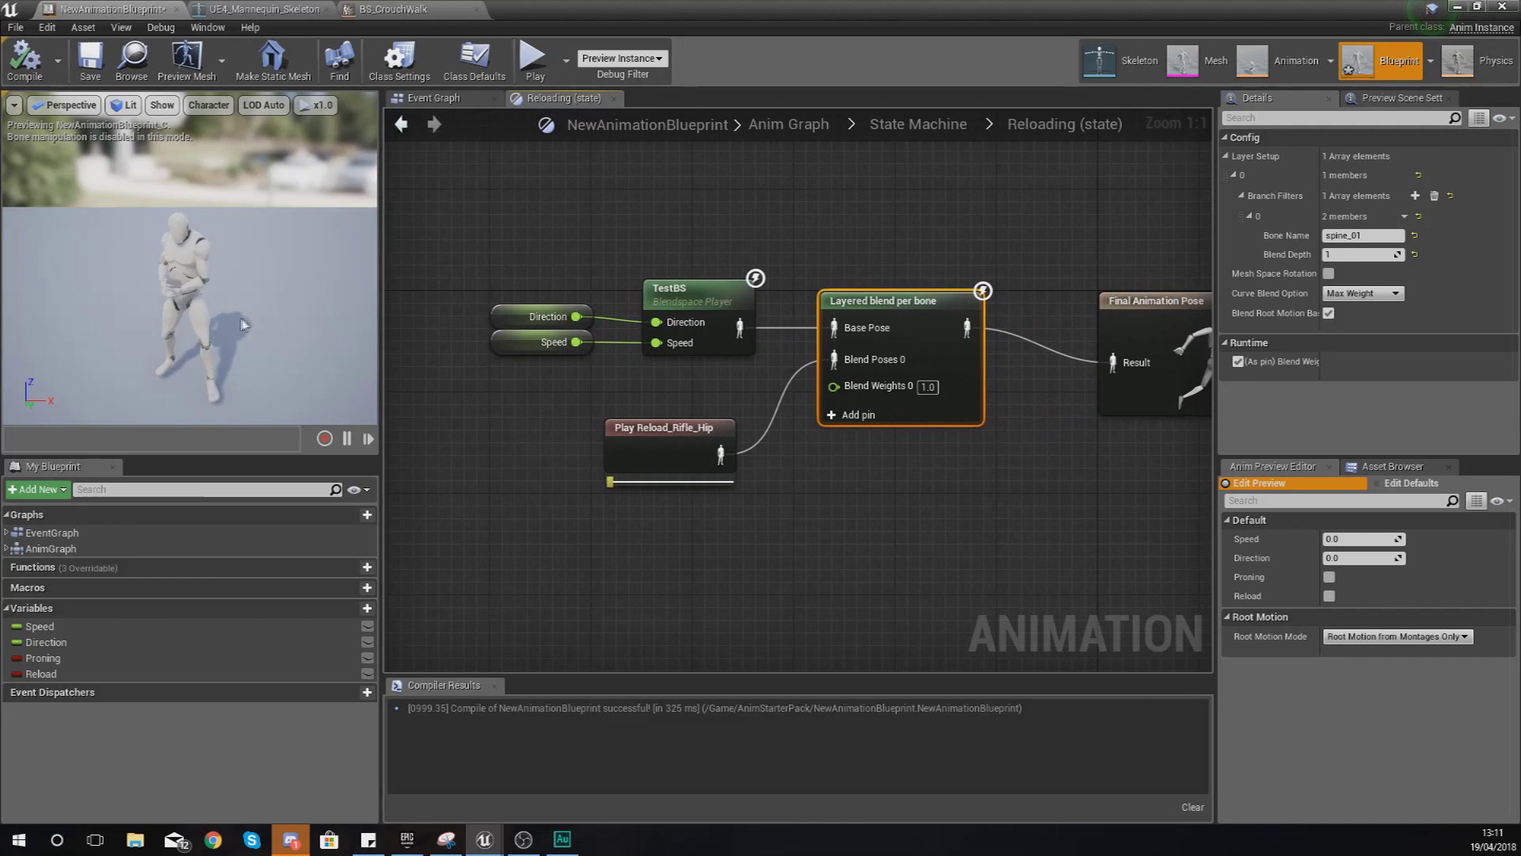
pyautogui.moveTo(241, 325)
pyautogui.mouseDown()
pyautogui.moveTo(231, 265)
pyautogui.moveTo(234, 309)
pyautogui.mouseUp()
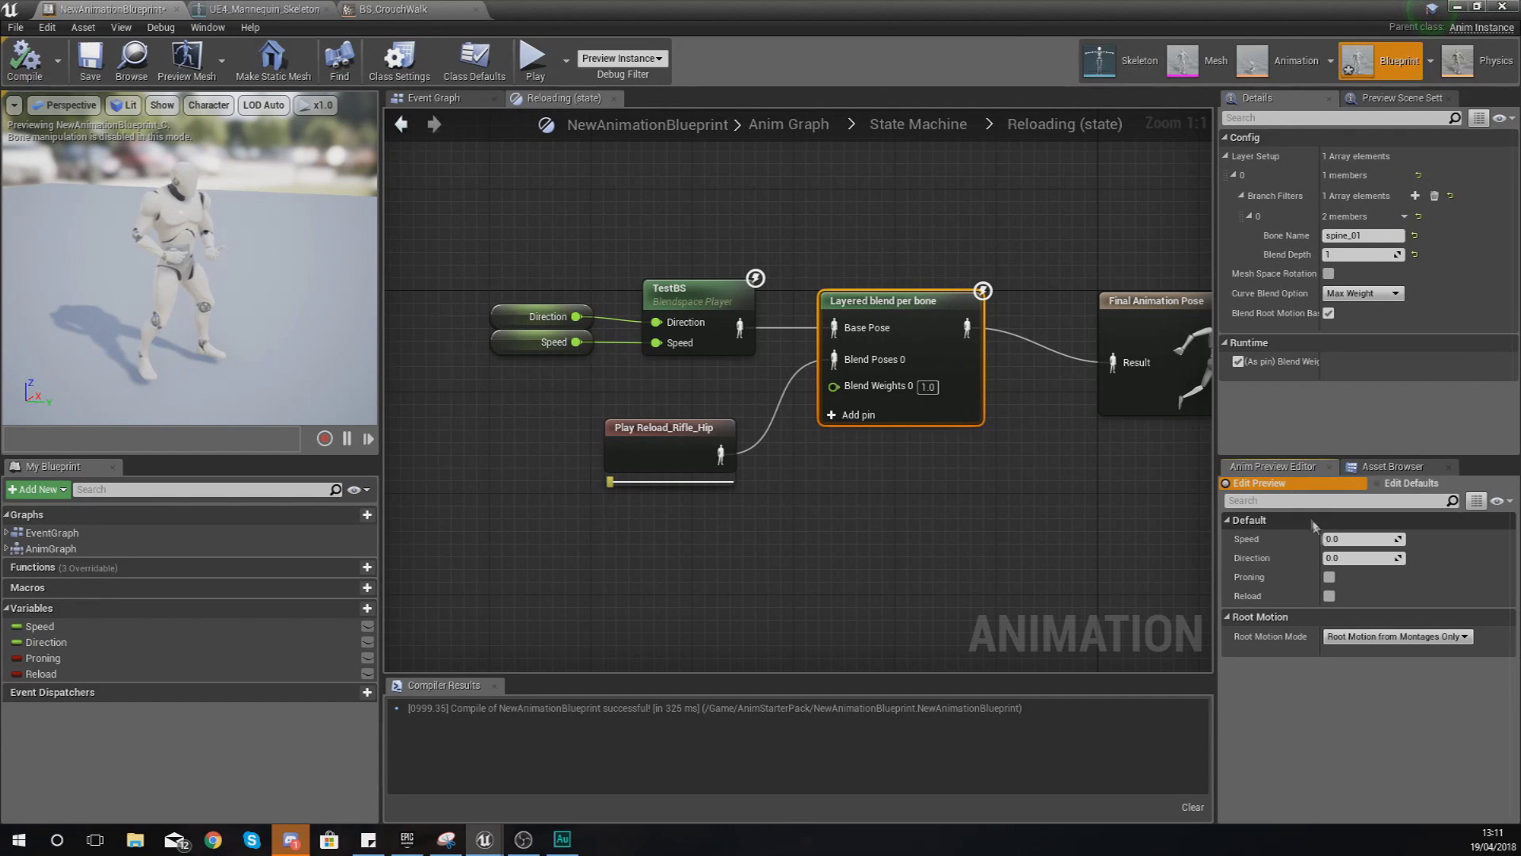
pyautogui.click(1330, 596)
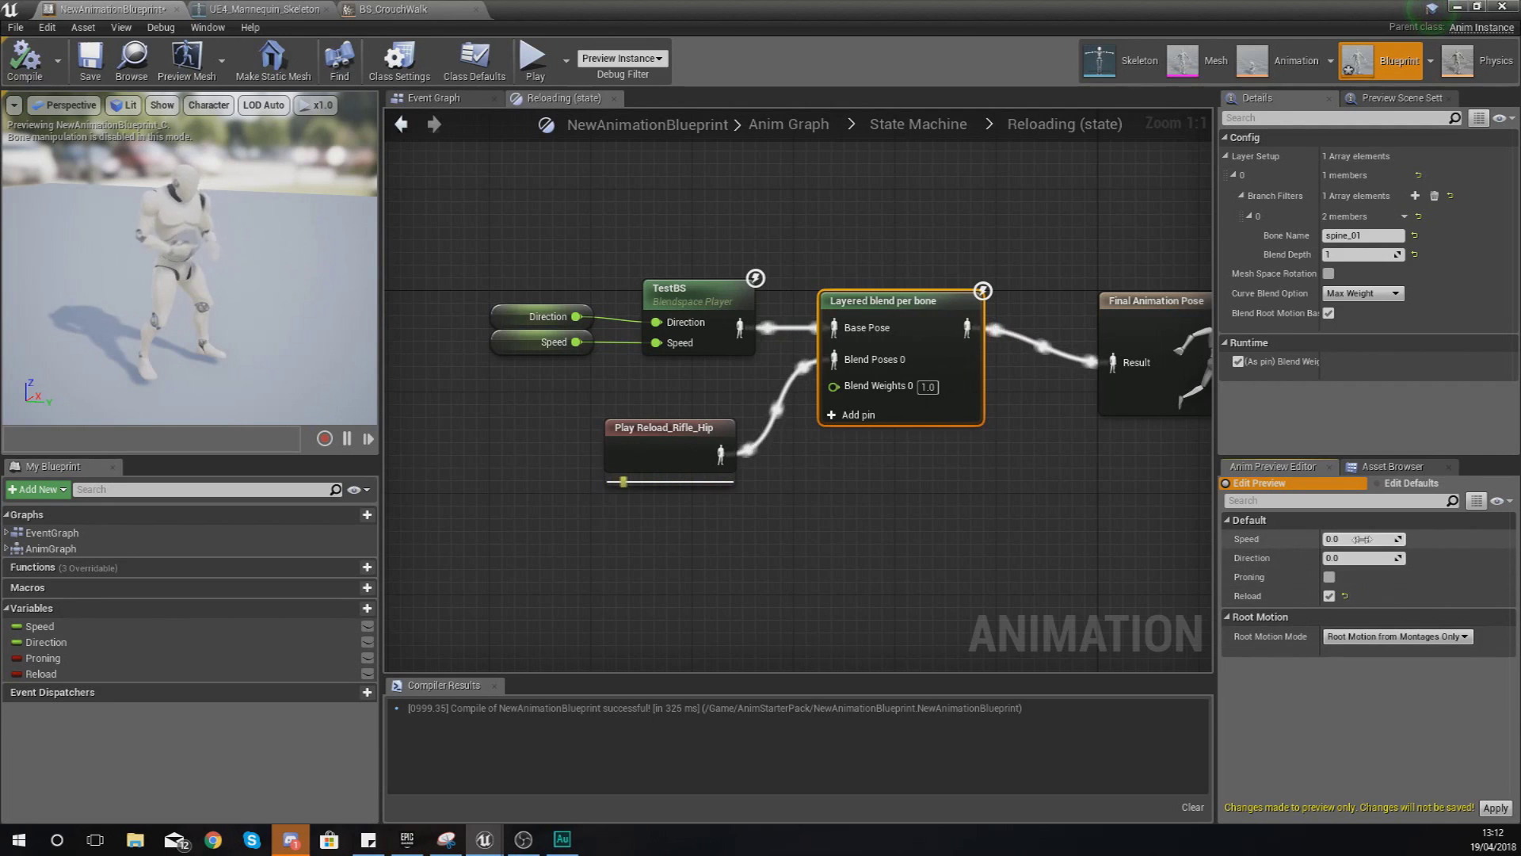
pyautogui.moveTo(1361, 538)
pyautogui.mouseDown()
pyautogui.moveTo(1461, 539)
pyautogui.moveTo(1358, 541)
pyautogui.mouseUp()
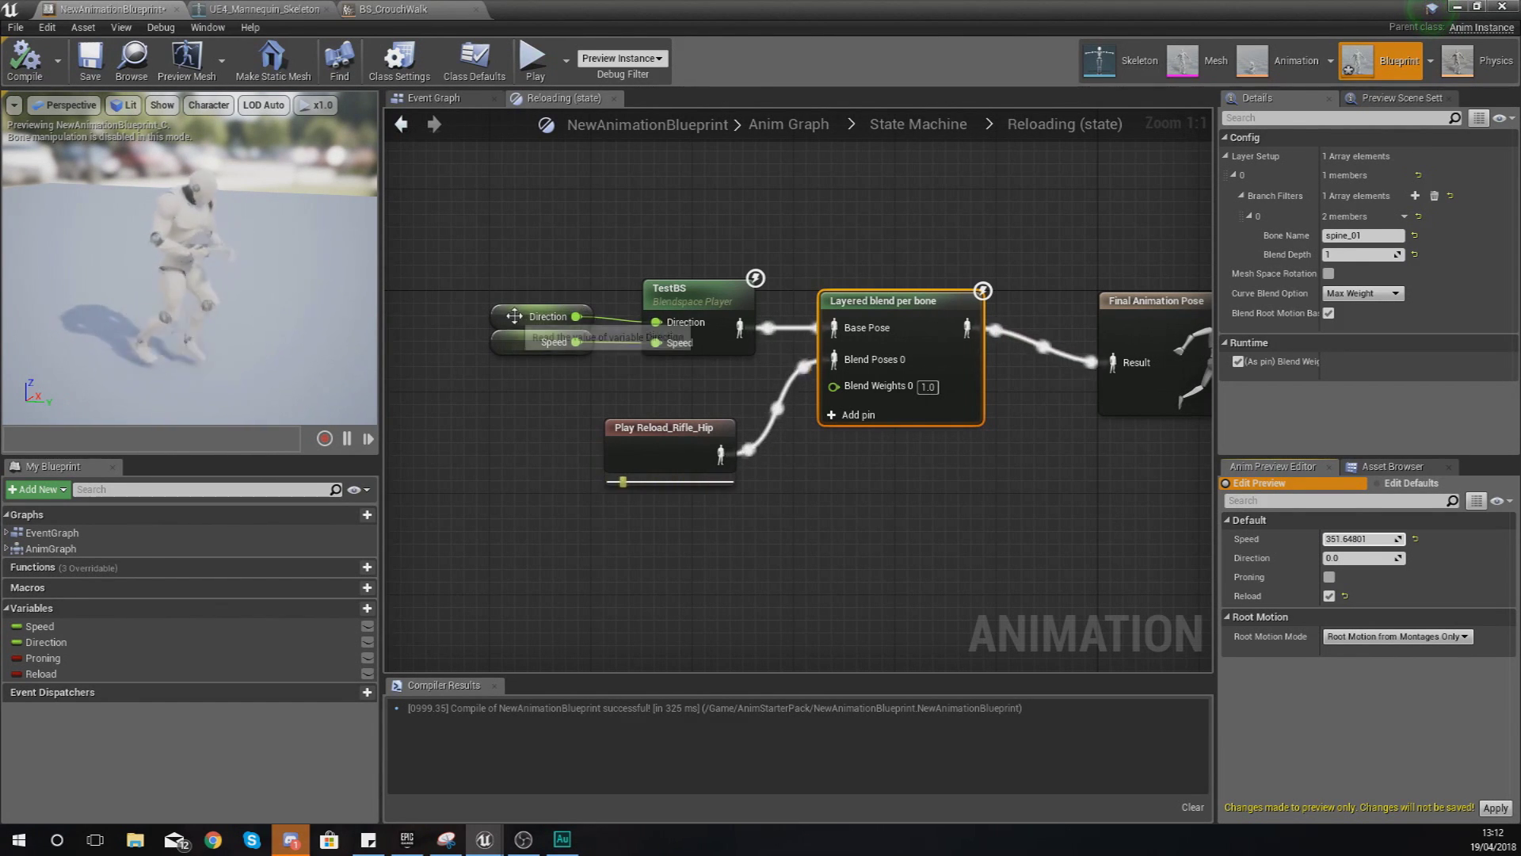
# Move the Direction getter node slightly up, away from Speed, and deselect it.
pyautogui.moveTo(515, 316); pyautogui.dragTo(515, 291)
pyautogui.click(516, 273)
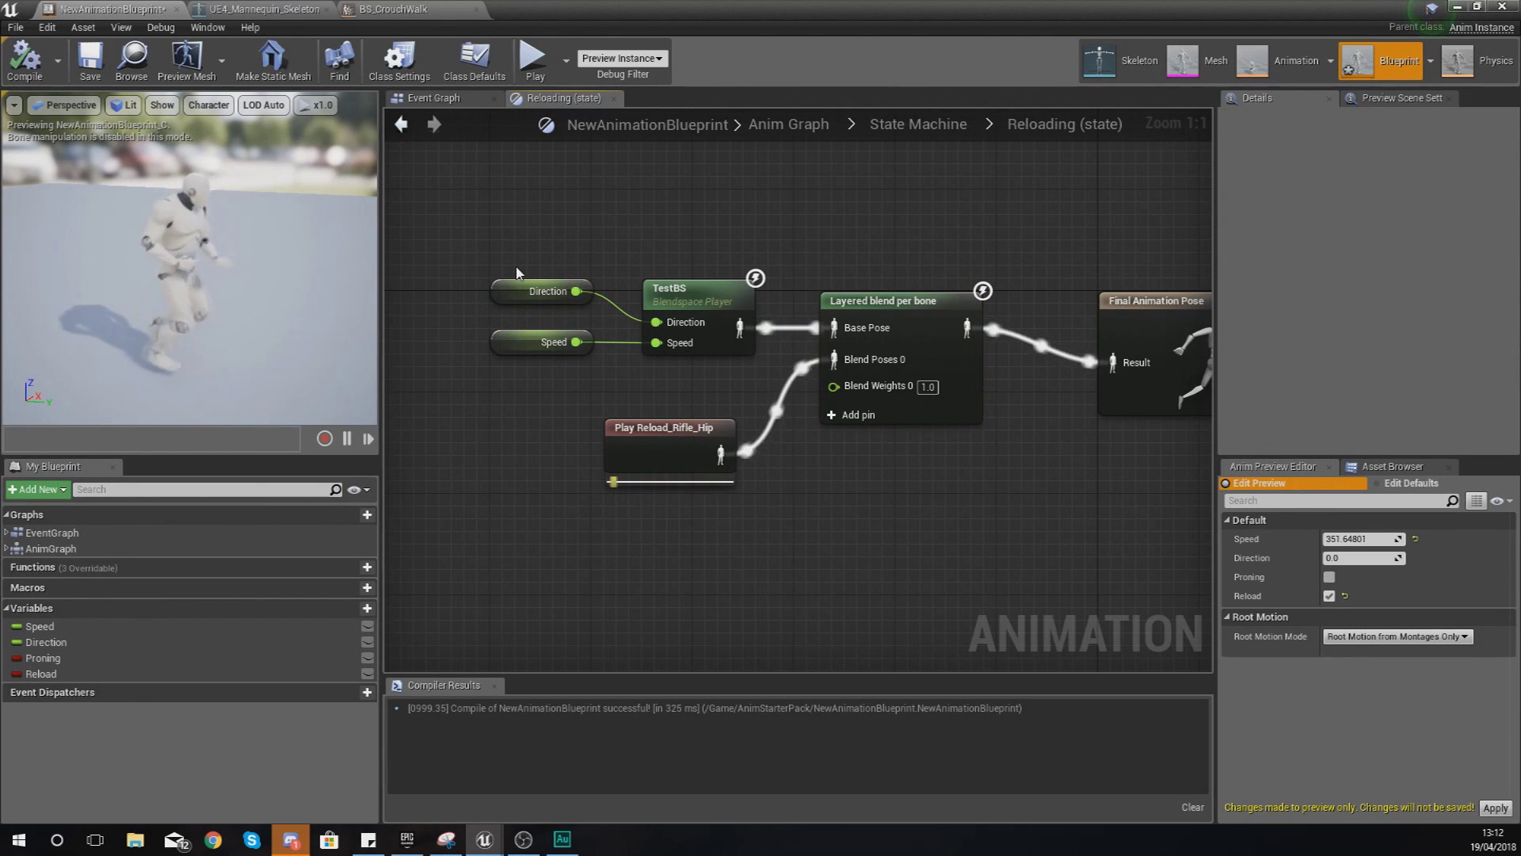